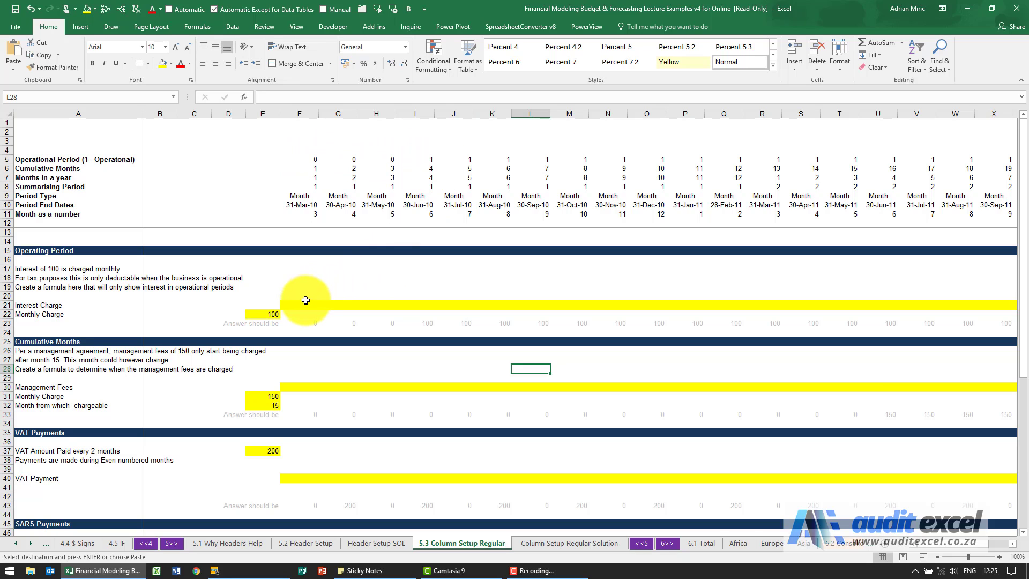
Enter the IF formula =IF(I5=1,$E$22,0) in the 30-Jun-10 cell of the Interest Charge row (I21).
click(300, 305)
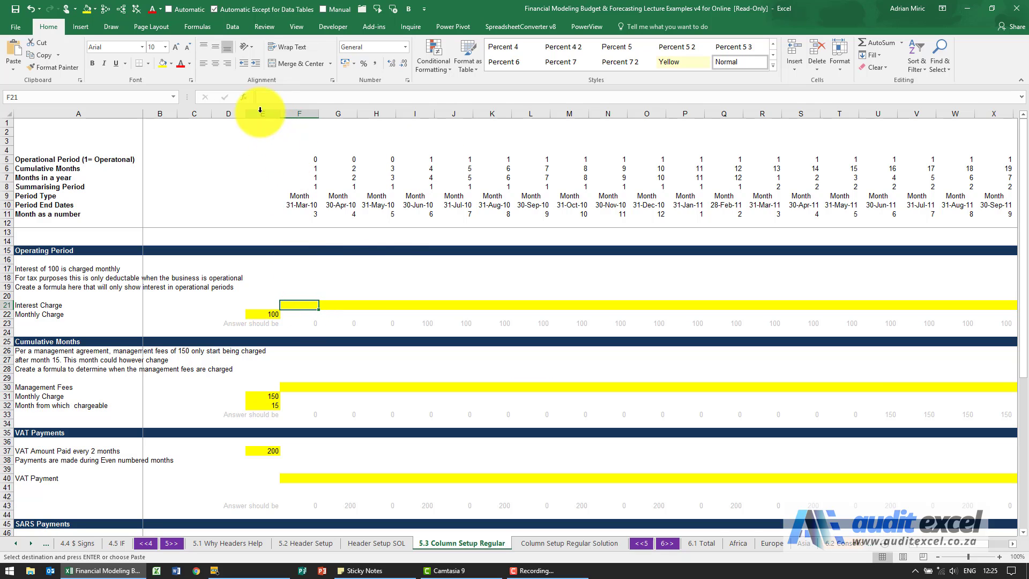
click(407, 302)
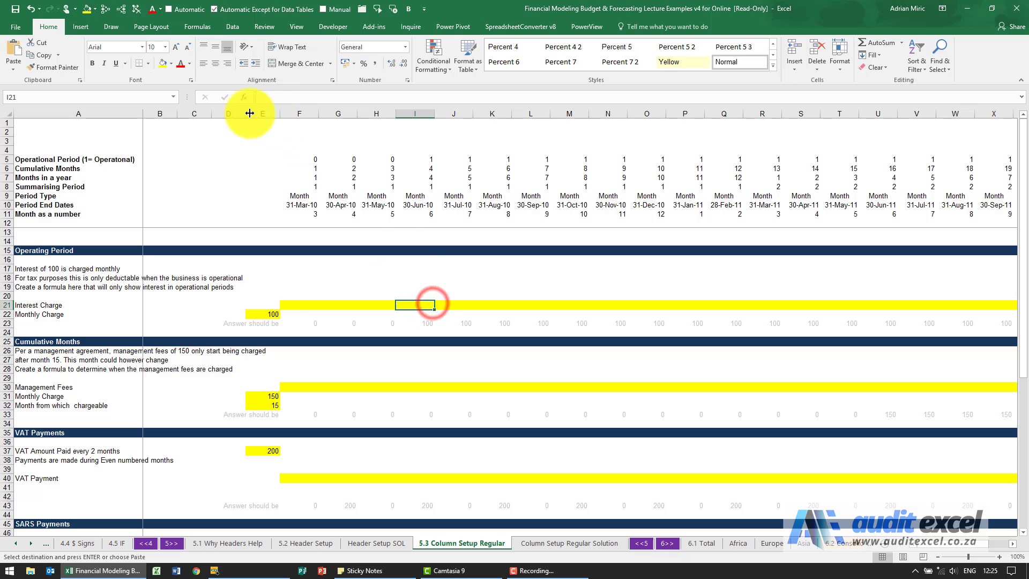
click(245, 97)
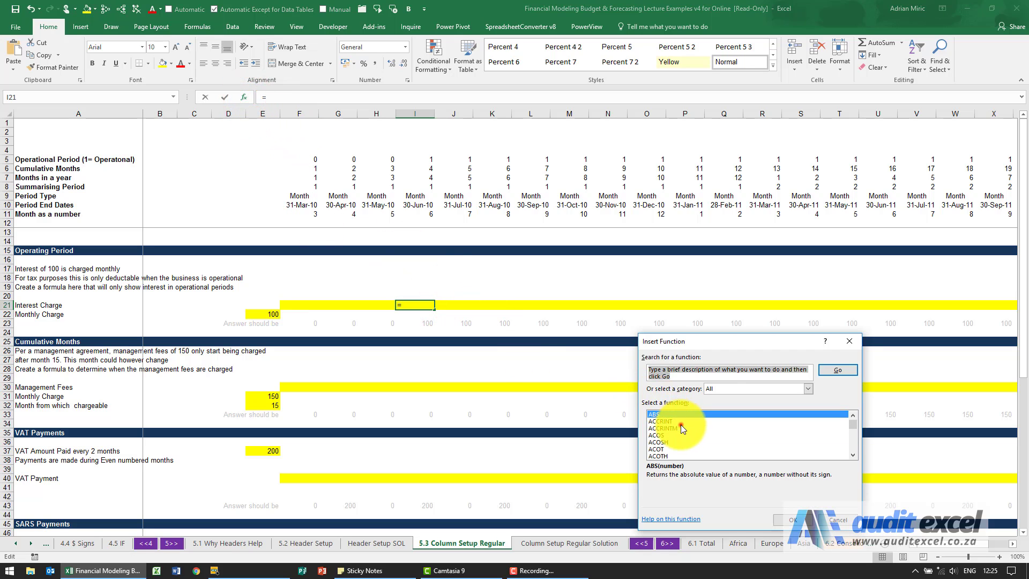
click(685, 426)
text(if)
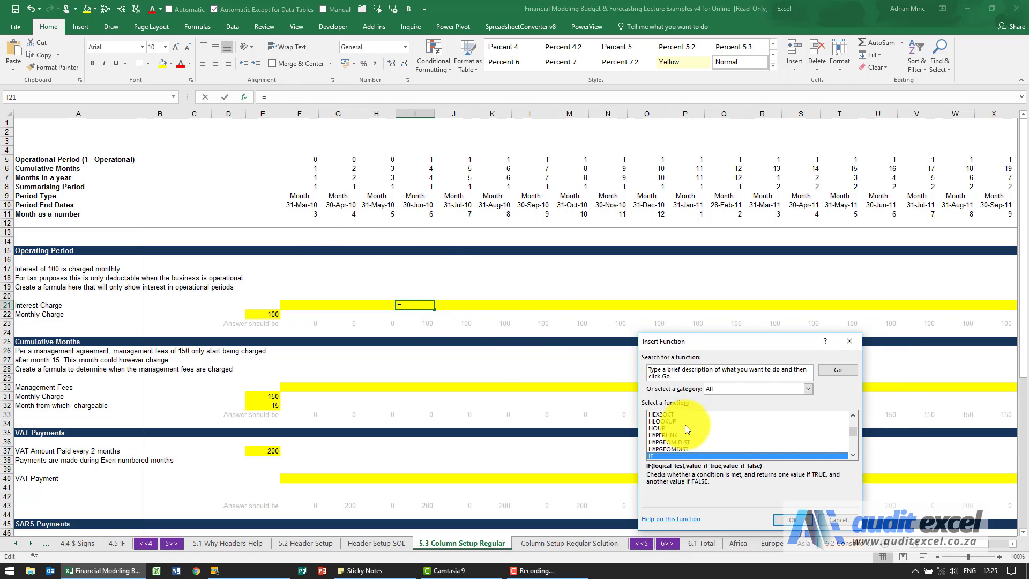
key(Return)
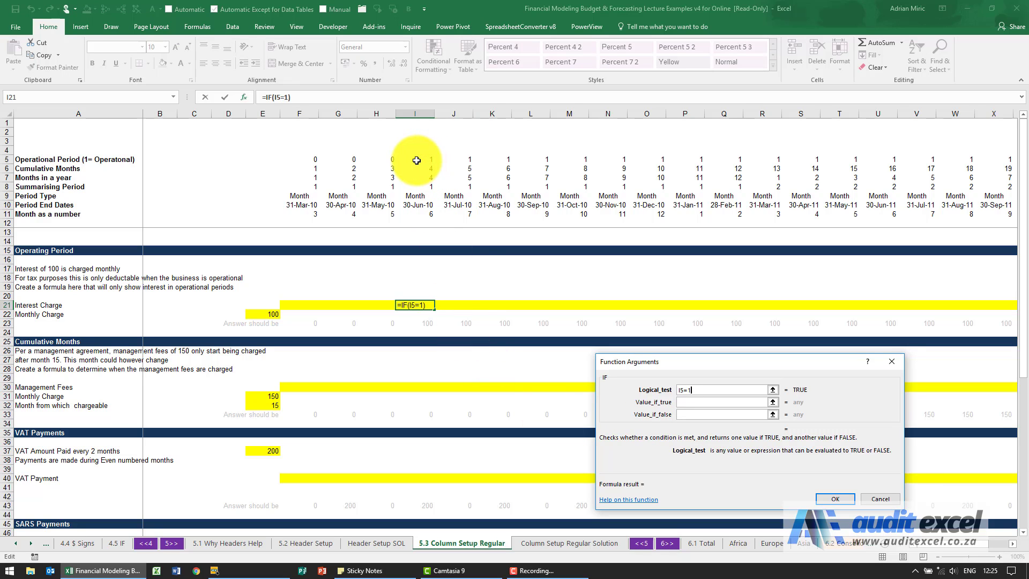
key(Tab)
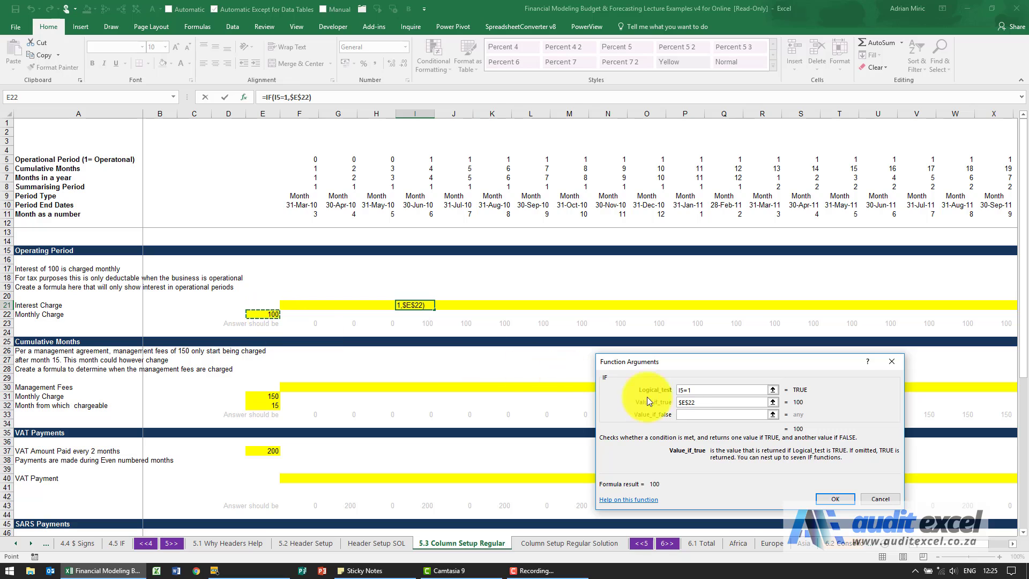
click(686, 414)
text(0)
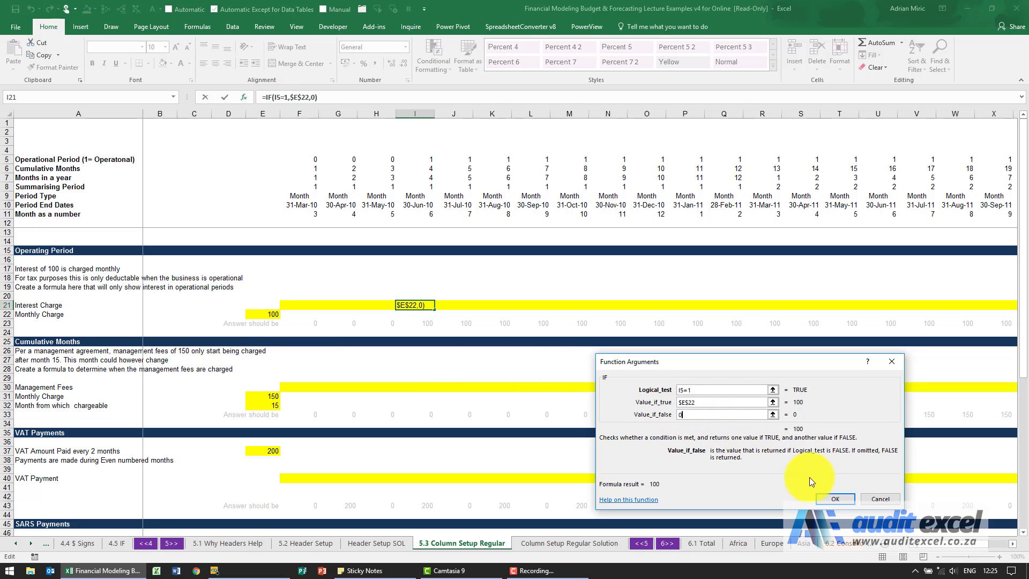
click(835, 499)
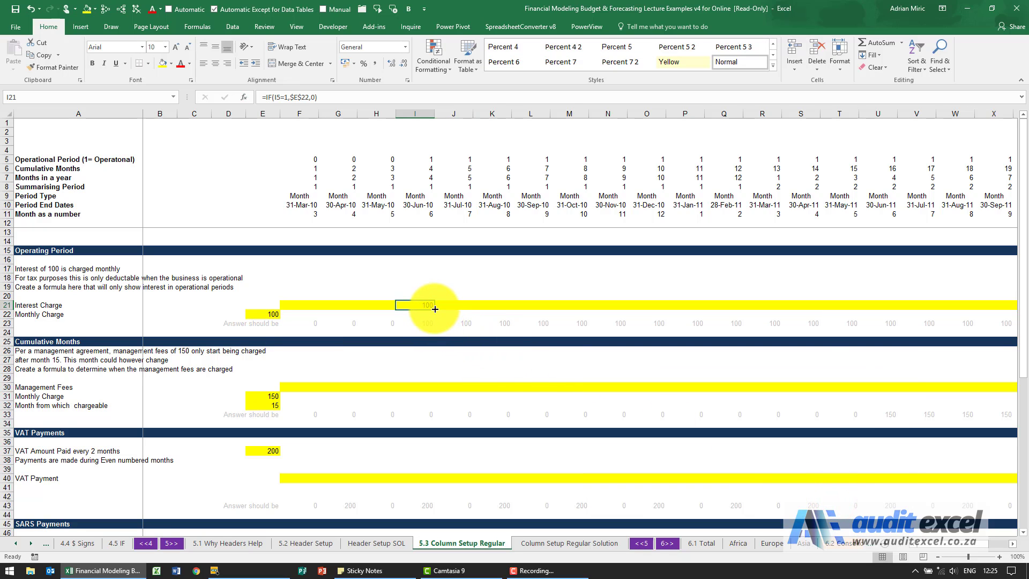
Copy the IF formula from I21 across the whole Interest Charge row, F21 to AC21.
key(ctrl+c)
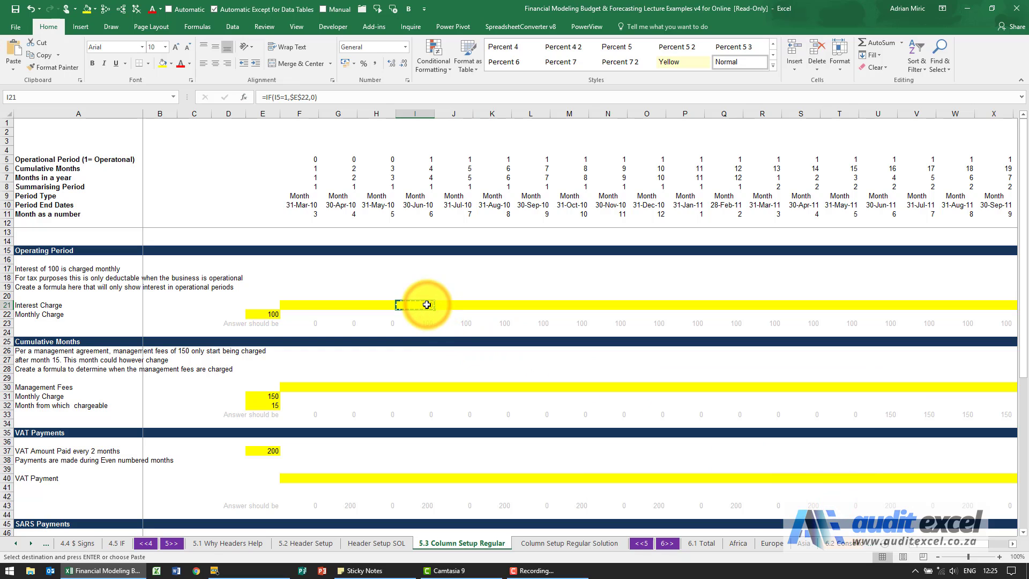
key(Down)
key(Down)
key(ctrl+Right)
key(shift+Left)
key(shift+Left)
key(shift+Left)
key(shift+Left)
key(shift+Left)
key(shift+Left)
key(shift+Left)
key(shift+Left)
key(shift+Left)
key(shift+Left)
key(shift+Left)
key(shift+Left)
key(shift+Left)
key(shift+Left)
key(shift+Left)
key(shift+Left)
key(shift+Left)
key(shift+Left)
key(shift+Left)
key(shift+Left)
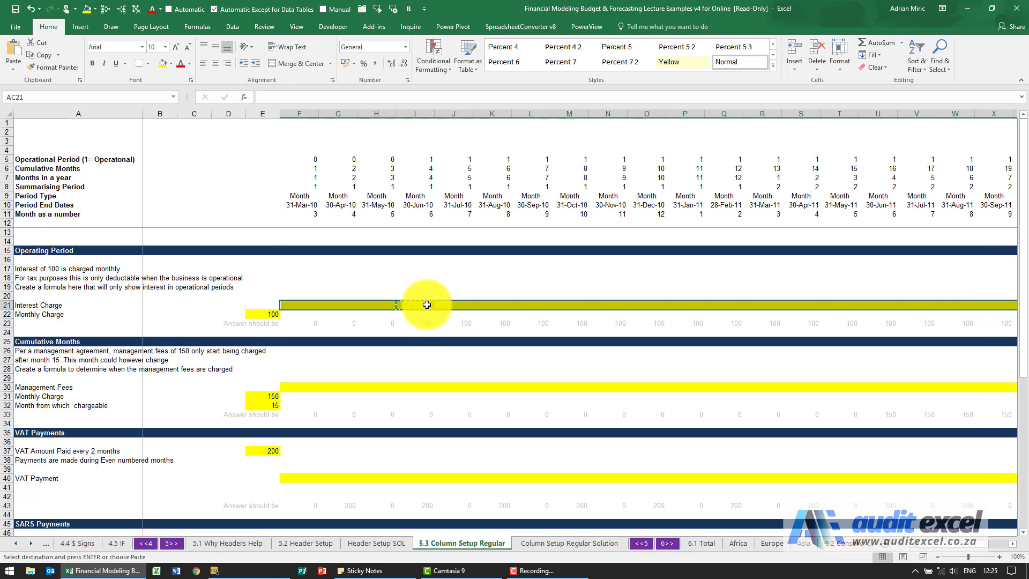
key(ctrl+v)
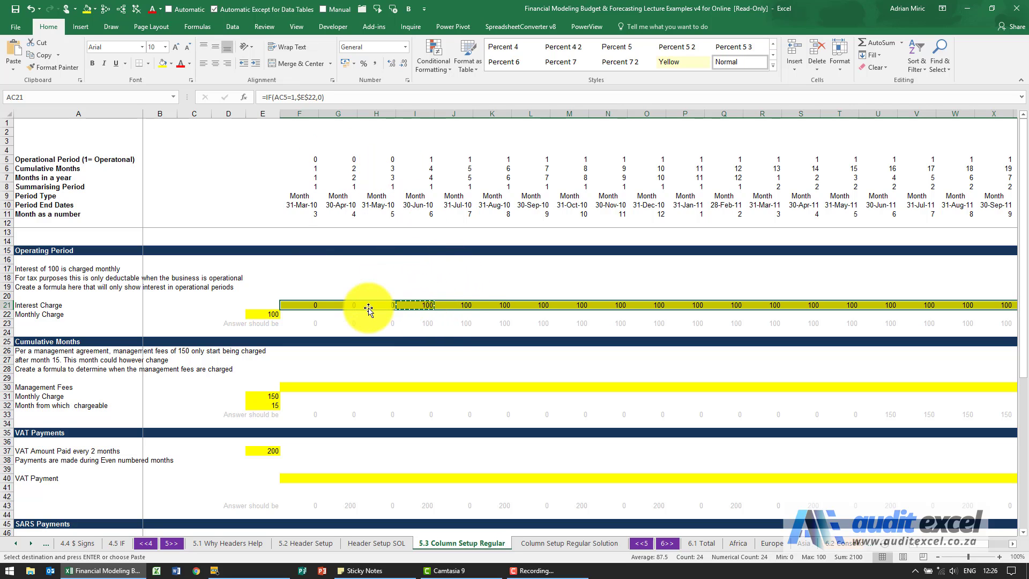
Clear the Interest Charge row's formulas and enter =F5*$E$22 in its first month cell, F21.
key(Delete)
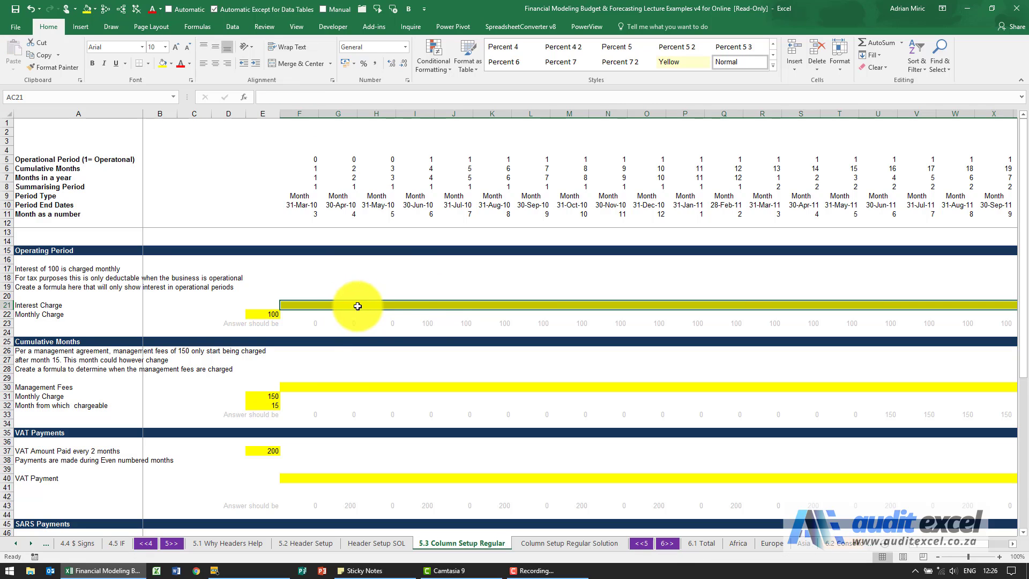
click(295, 306)
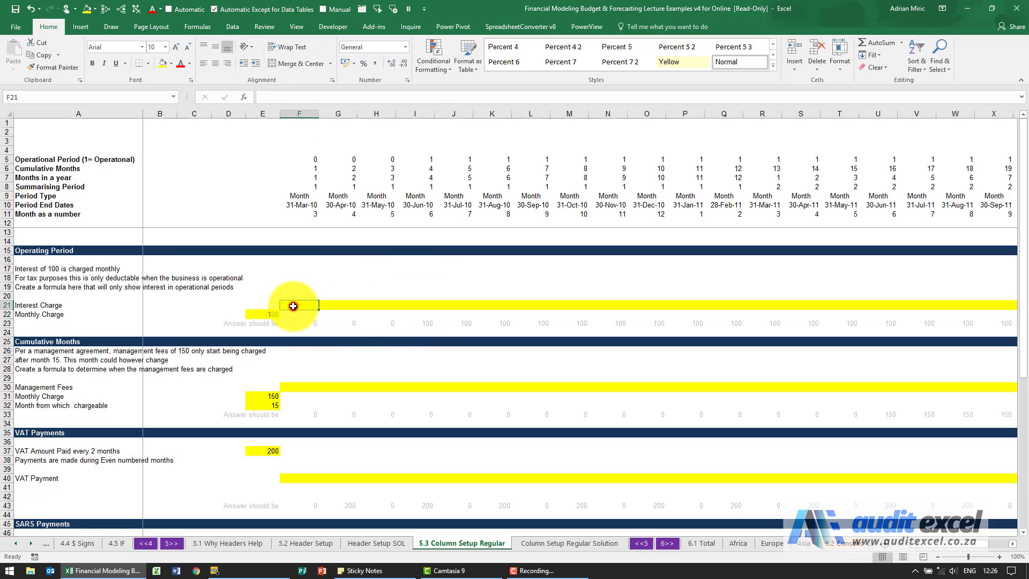
text(=)
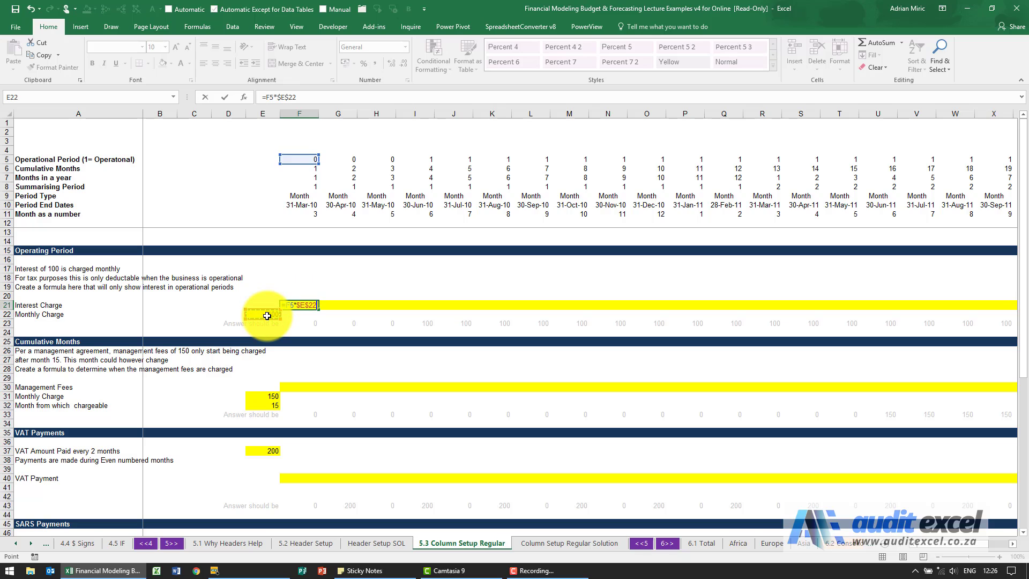
key(ctrl+Return)
Copy the multiplication formula from F21 across the Interest Charge row to AC21.
key(ctrl+c)
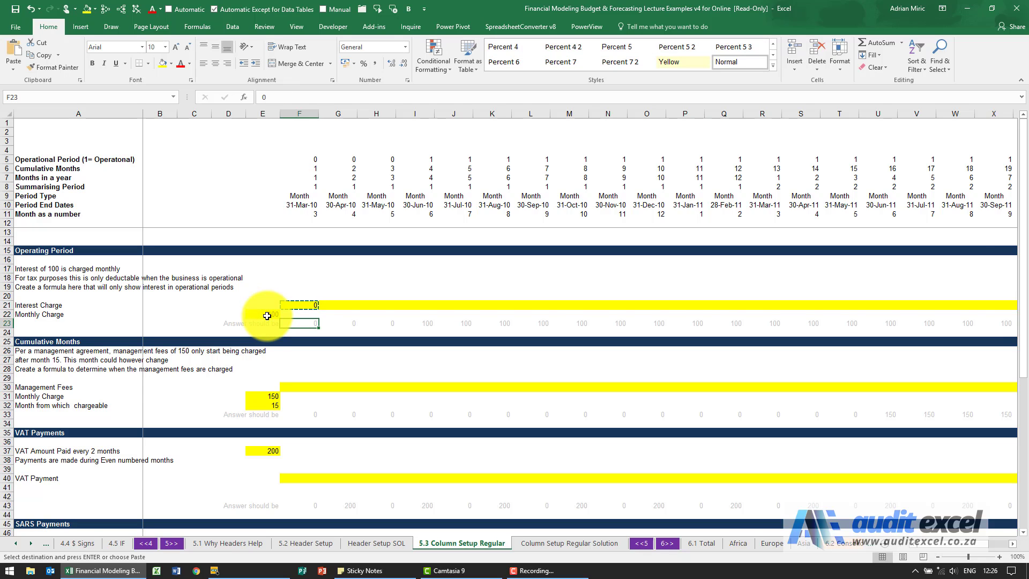
key(ctrl+Right)
key(Up)
key(Up)
key(ctrl+shift+Left)
key(ctrl+v)
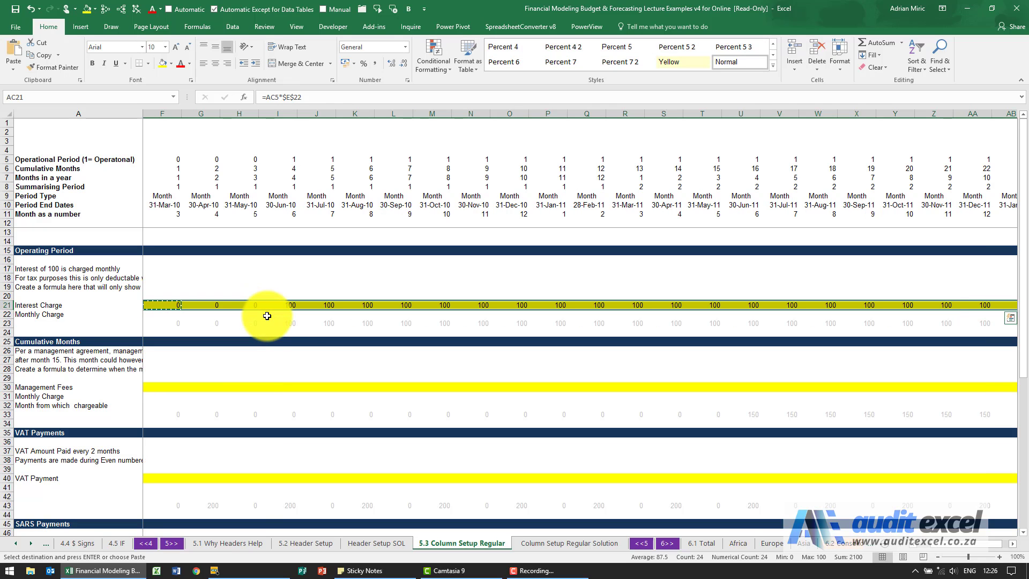
key(ctrl+Left)
key(Home)
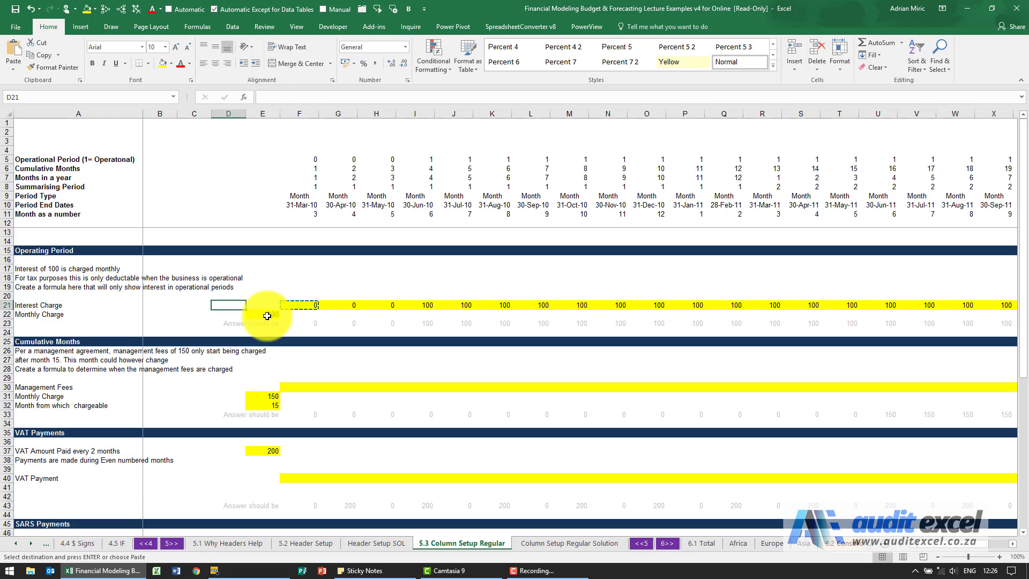
key(Right)
key(Right)
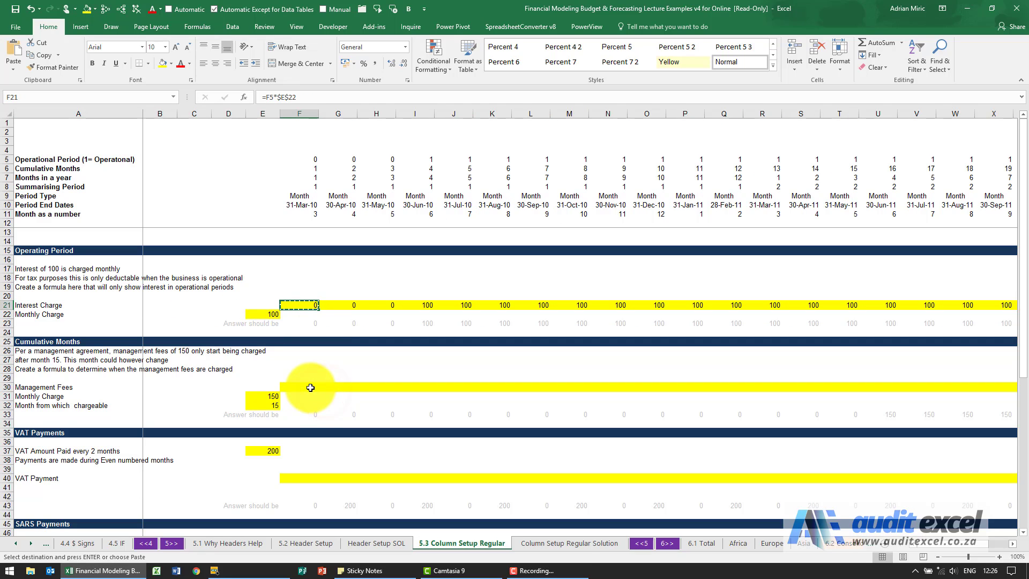
key(Escape)
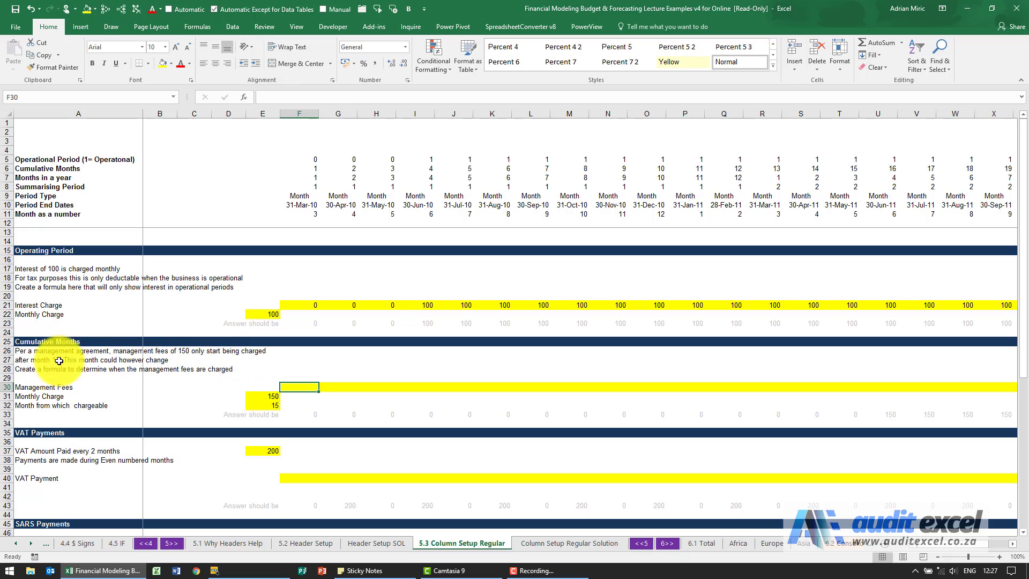
Enter the IF formula =IF(F6>$E$32,$E$31,0) in the first month cell of the Management Fees row (F30).
click(256, 397)
click(260, 405)
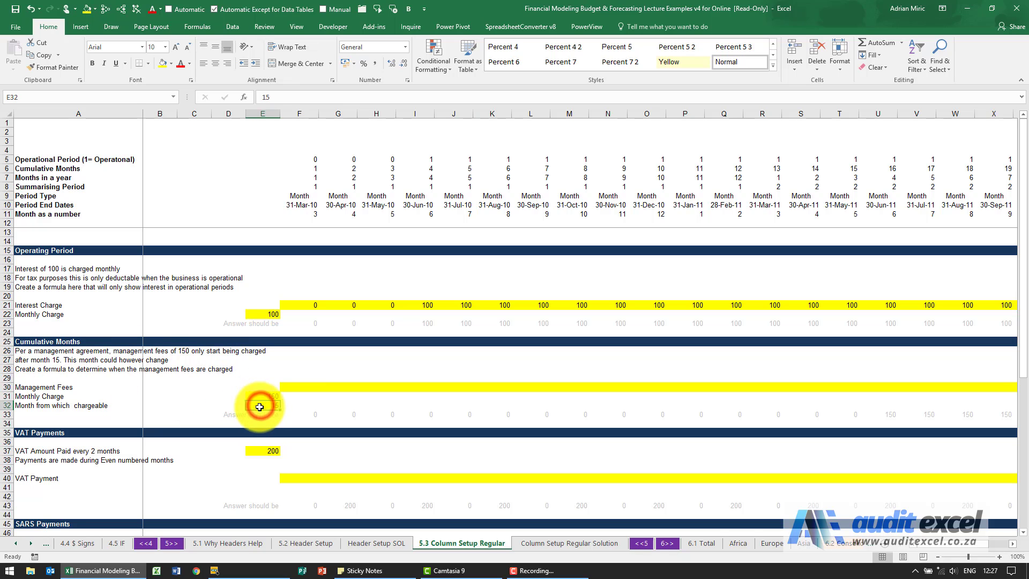
click(291, 388)
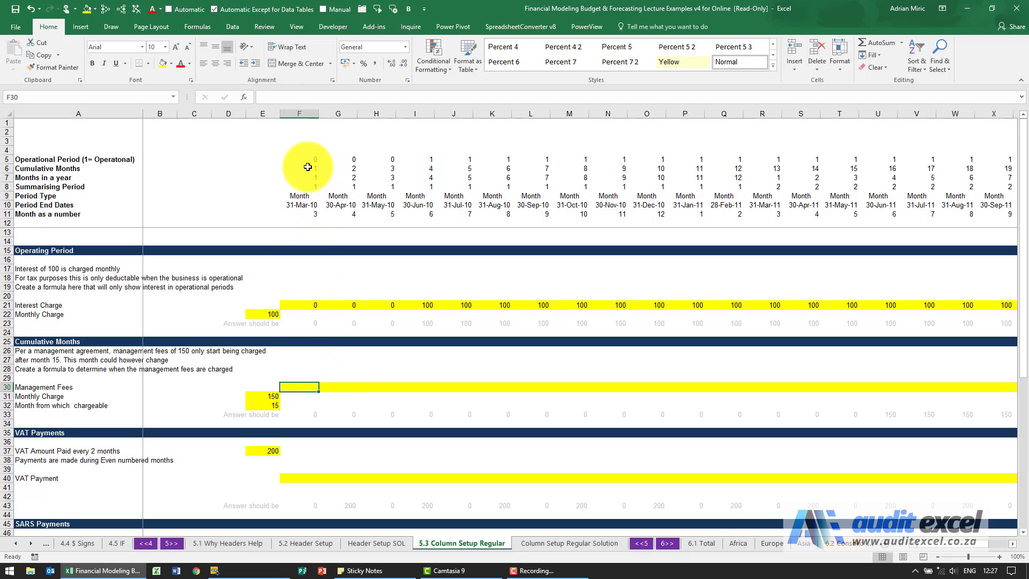
click(244, 97)
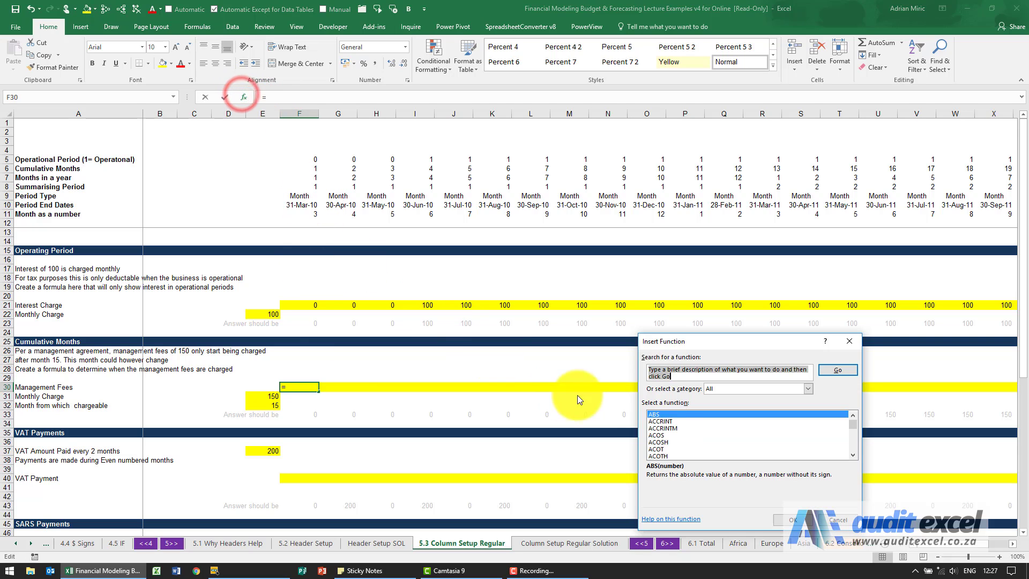
click(672, 429)
text(if)
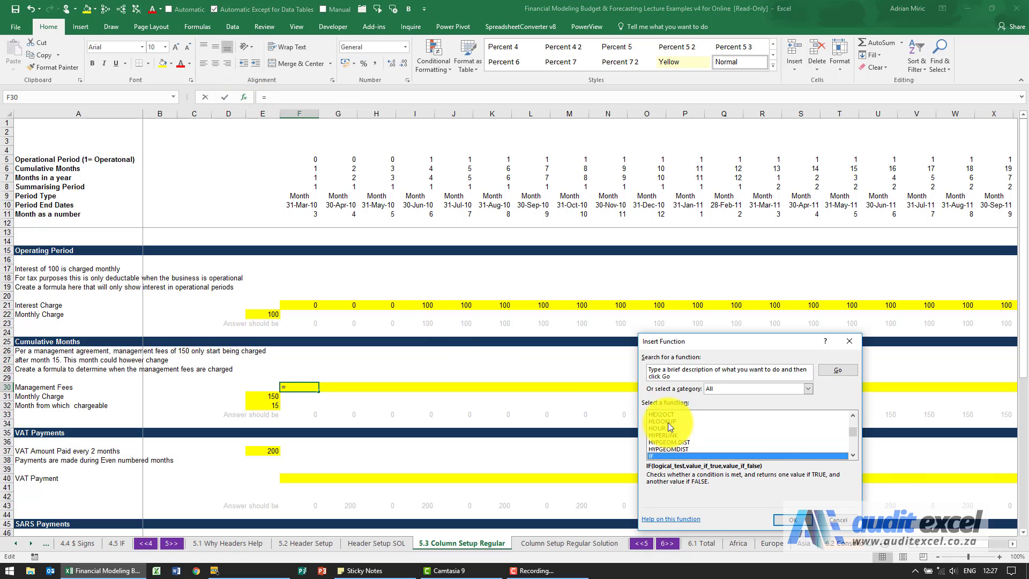
key(Return)
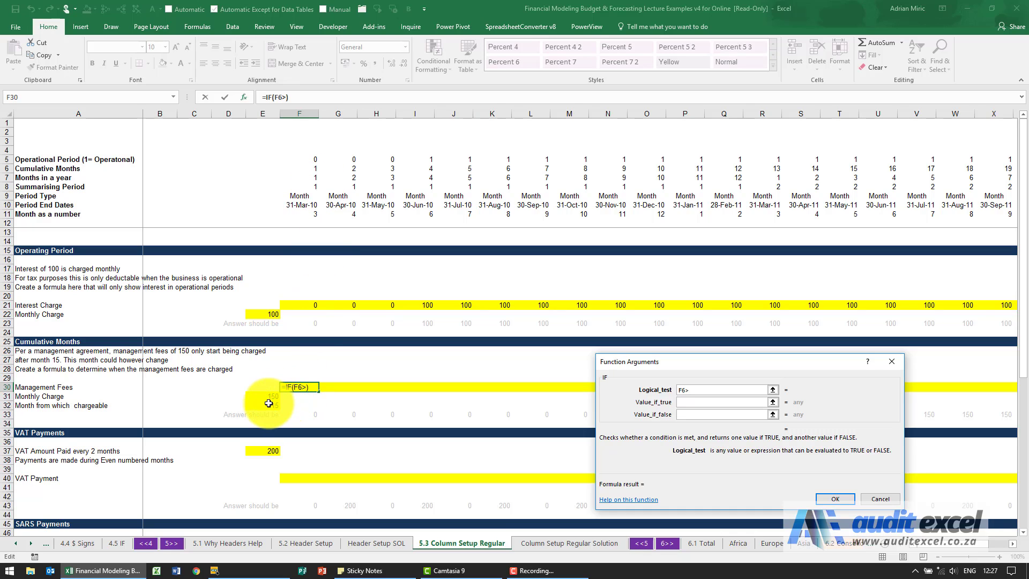
key(F4)
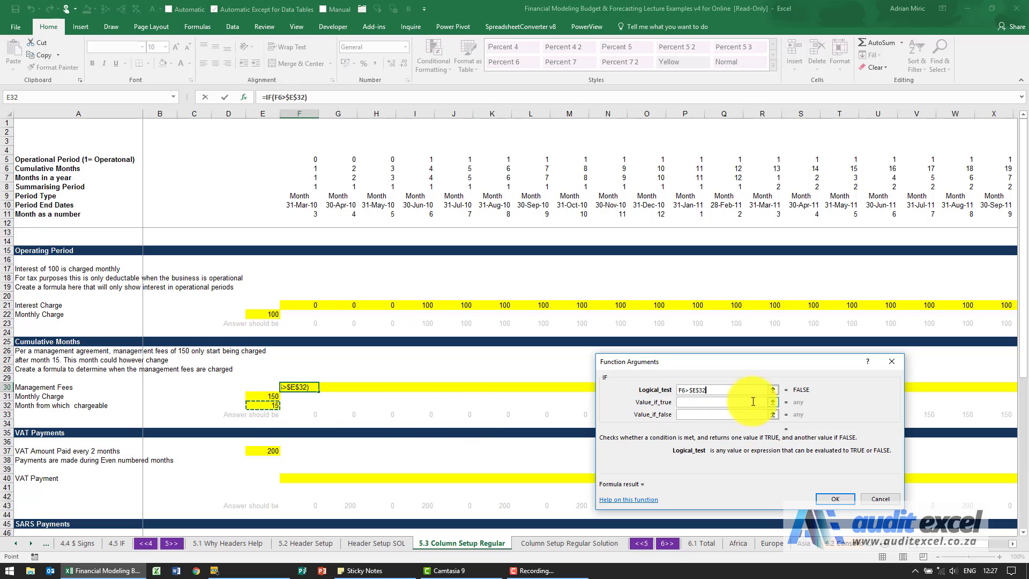
click(729, 401)
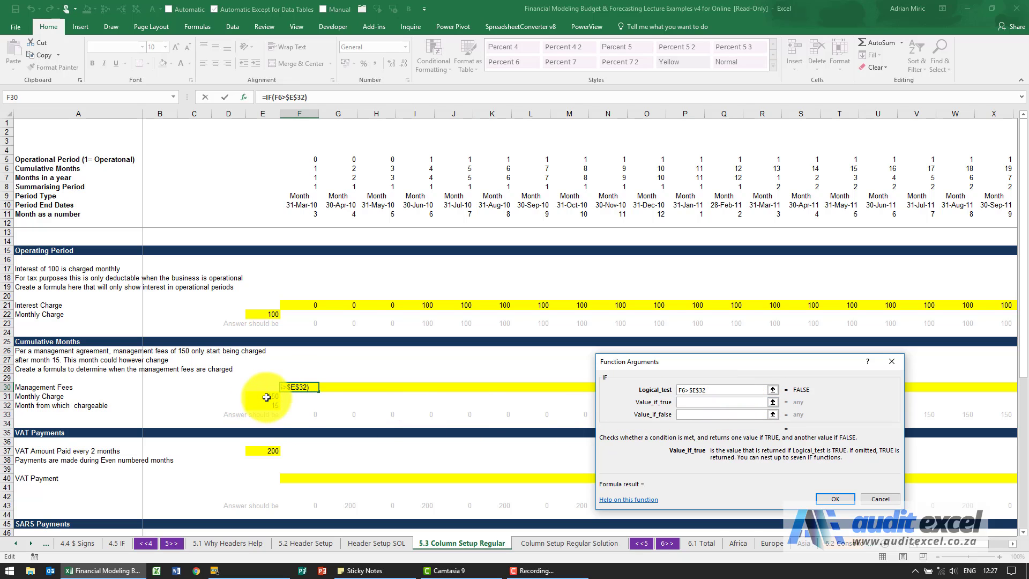
key(F4)
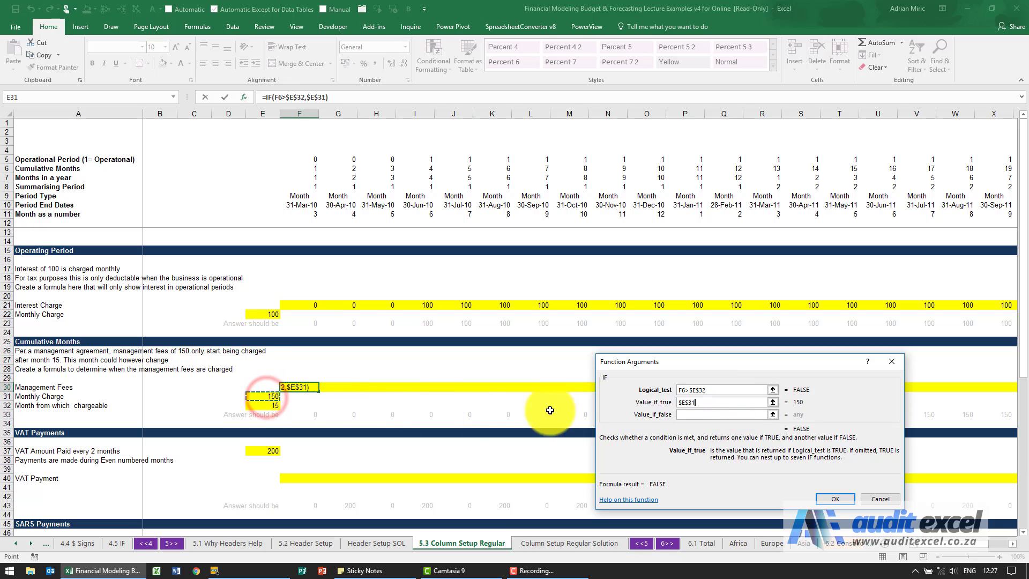
click(682, 415)
text(0)
key(Return)
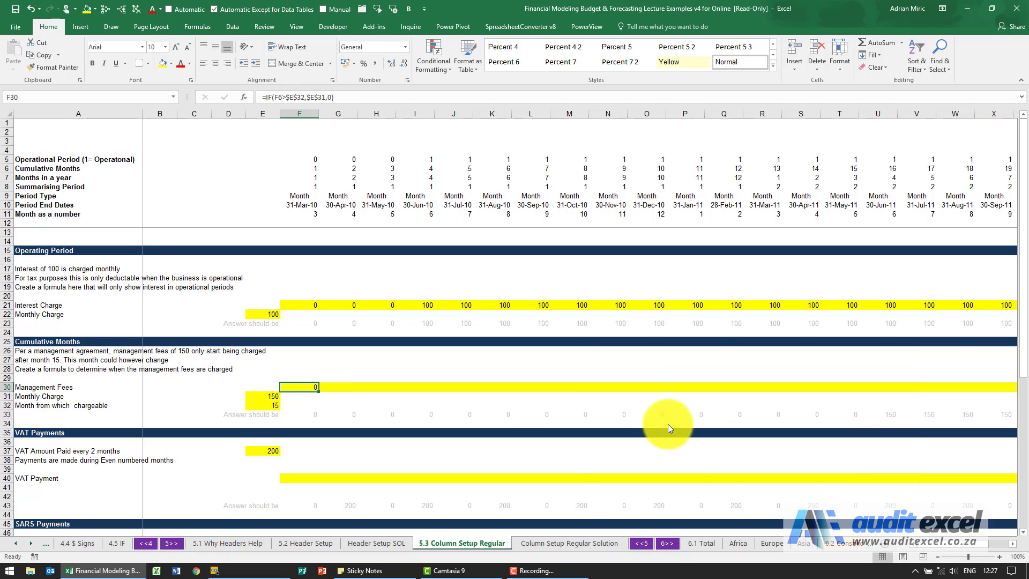
Copy the IF formula from F30 across the Management Fees row to AC30.
key(ctrl+c)
key(Down)
key(Down)
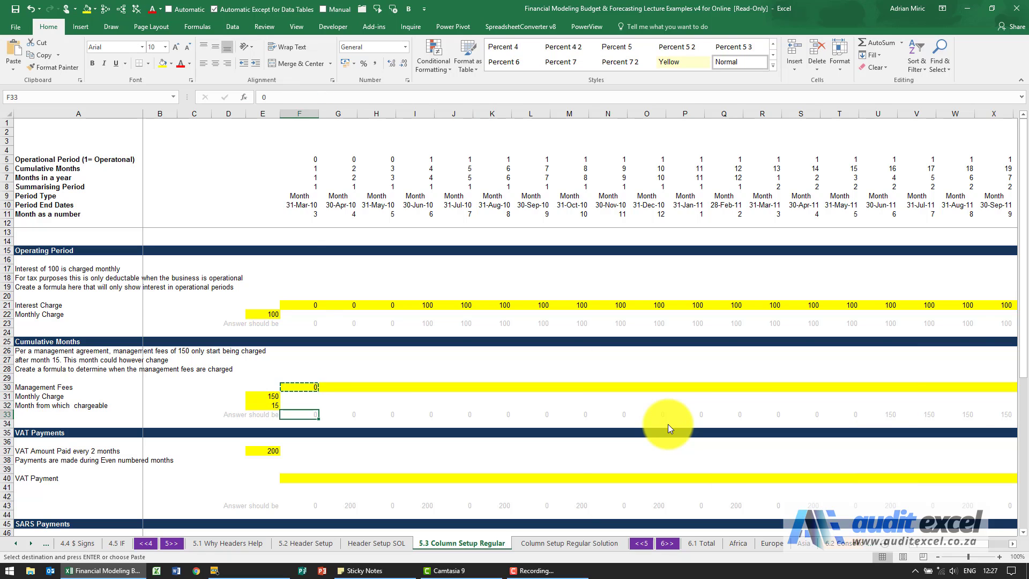
key(ctrl+Right)
key(Up)
key(Up)
key(Up)
key(ctrl+shift+Left)
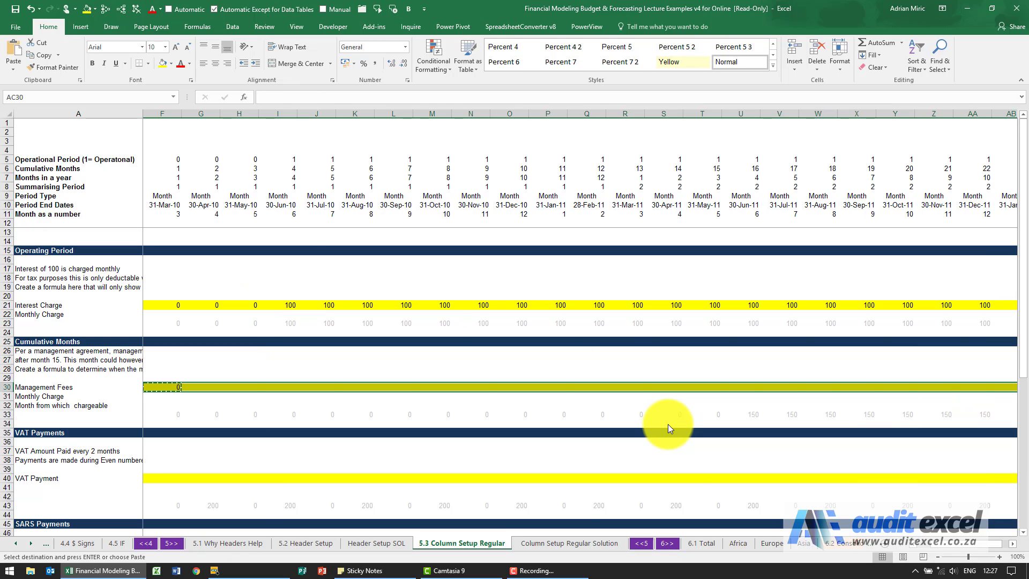
key(ctrl+v)
key(ctrl+Left)
key(ctrl+Left)
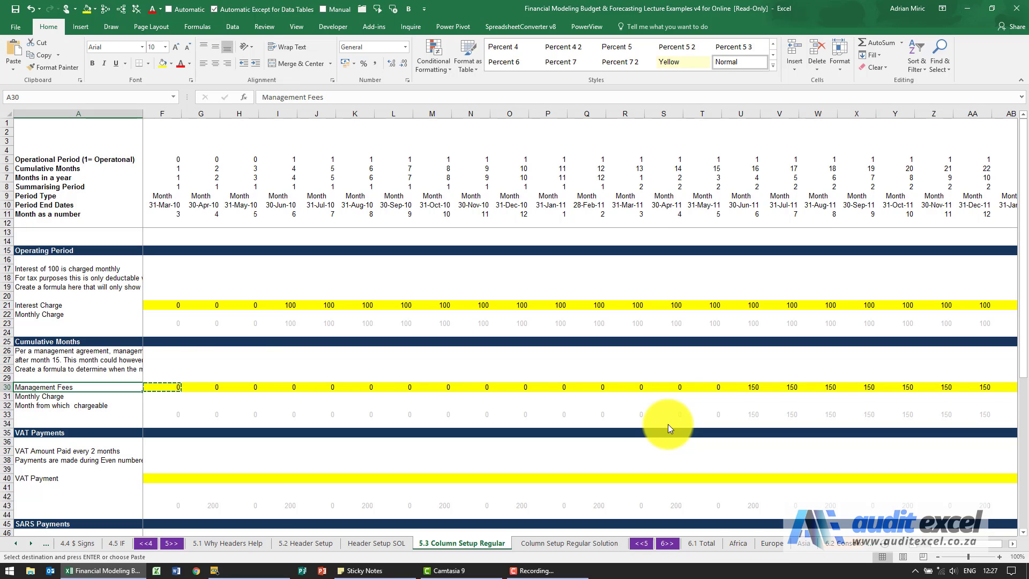
key(Right)
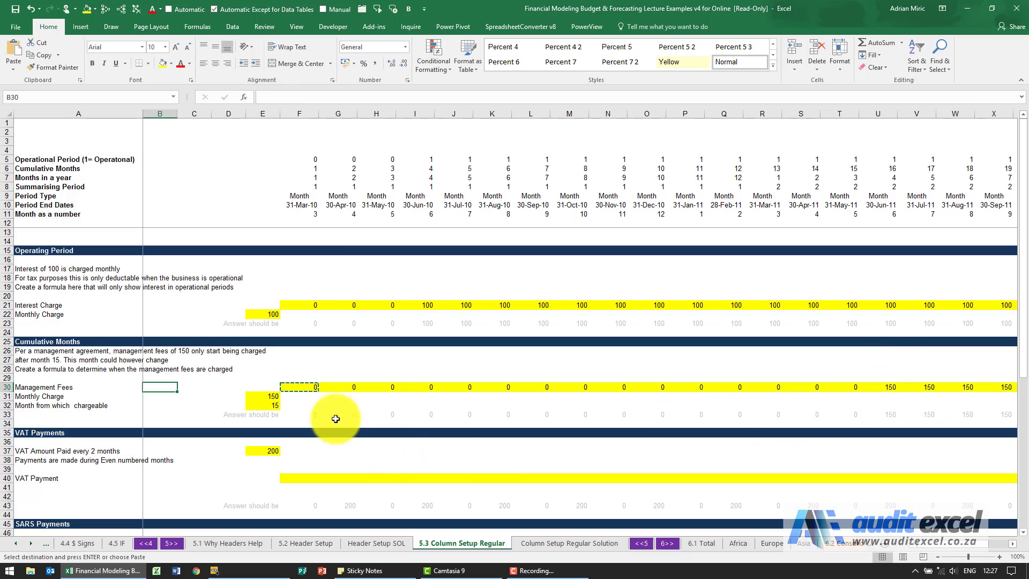
Set the month from which management fees are chargeable (E32) to 6.
click(271, 405)
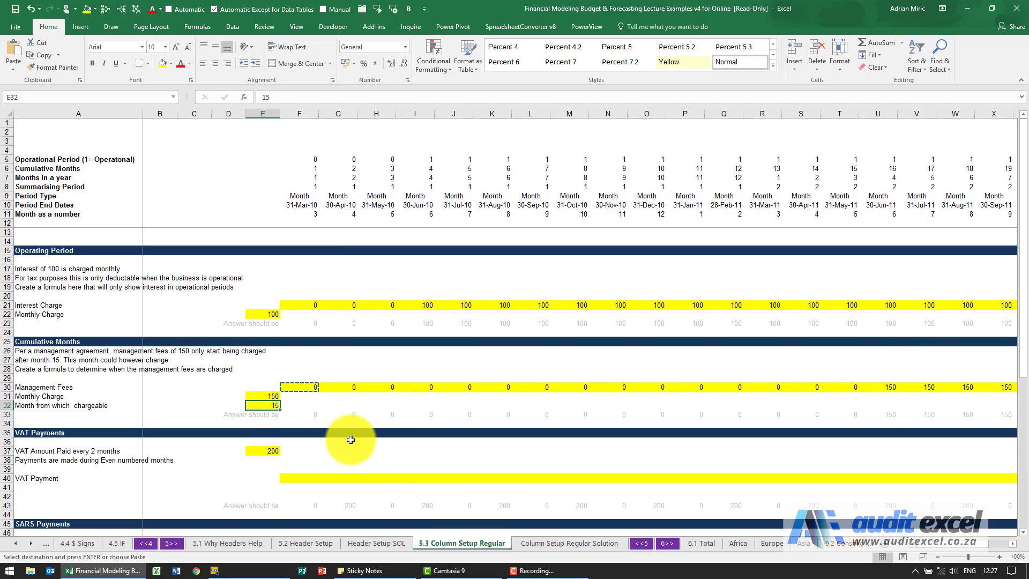
text(6)
key(Return)
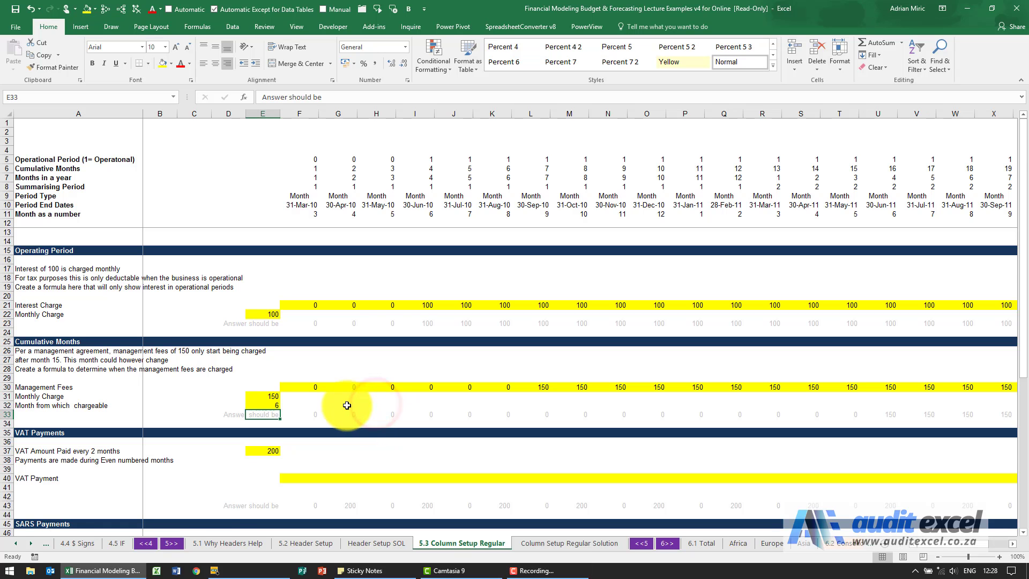
Enter =ISEVEN(F11) in the first month cell of the VAT Payment row (F40) and copy it across to Q40.
scroll(347, 406, down, 3)
scroll(346, 397, down, 1)
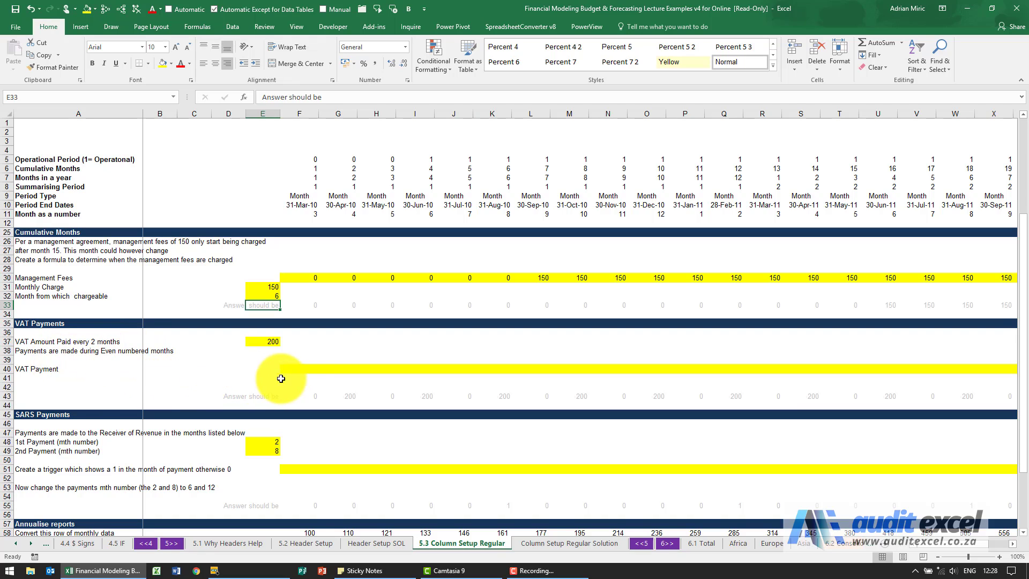
click(298, 369)
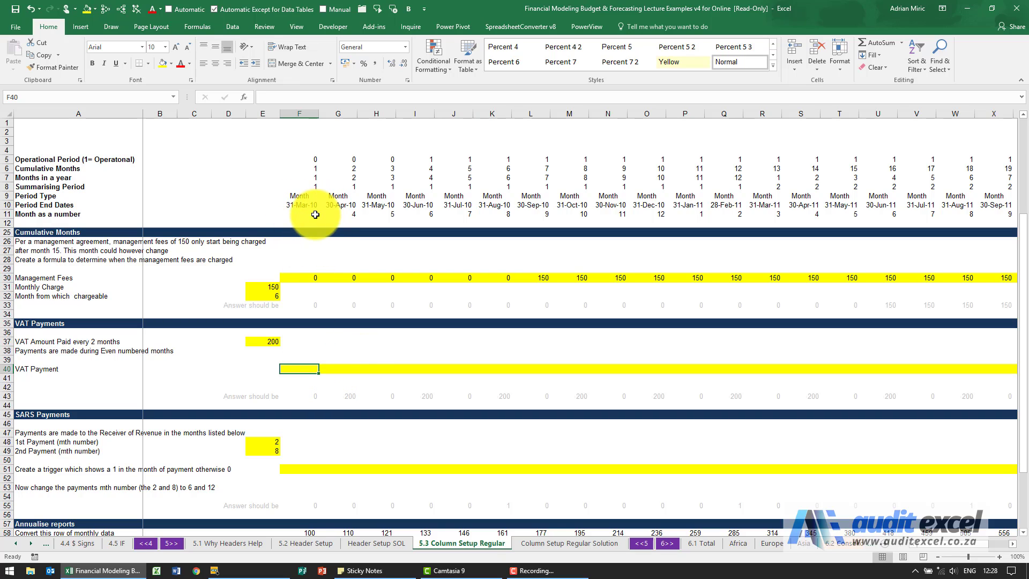
click(243, 98)
click(702, 426)
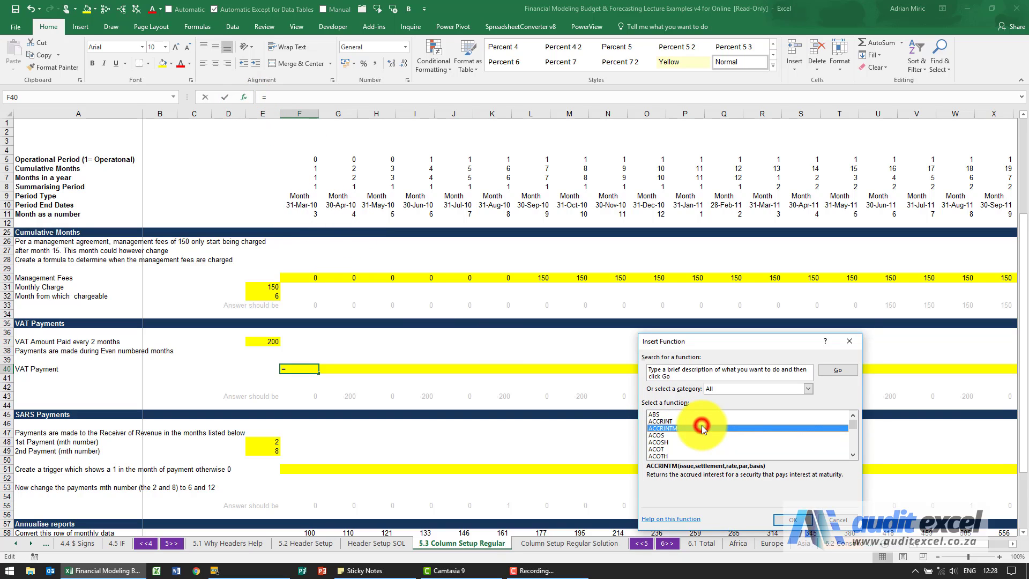
text(is)
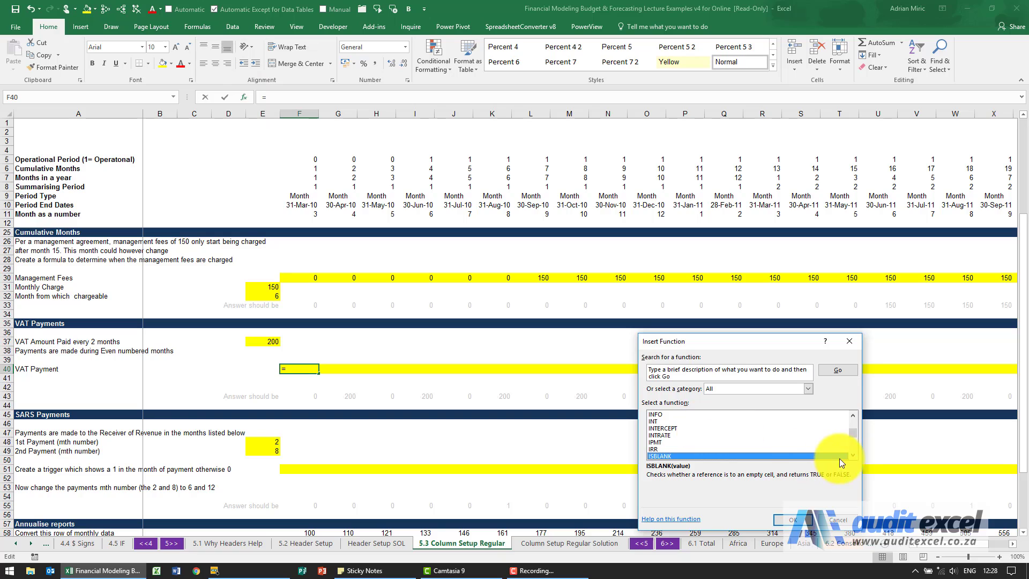
click(853, 455)
click(853, 455)
click(853, 454)
click(853, 455)
click(852, 455)
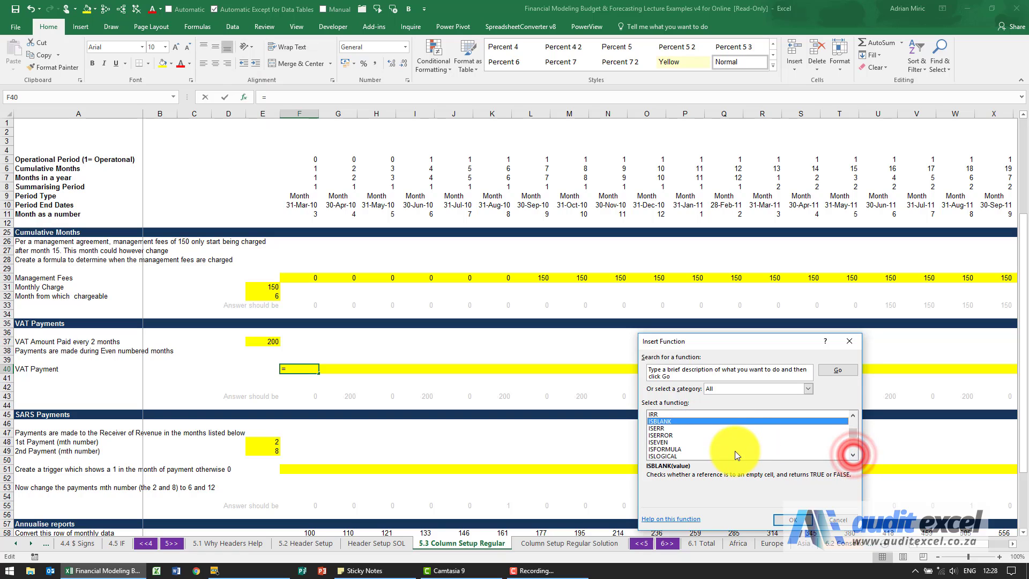
click(682, 443)
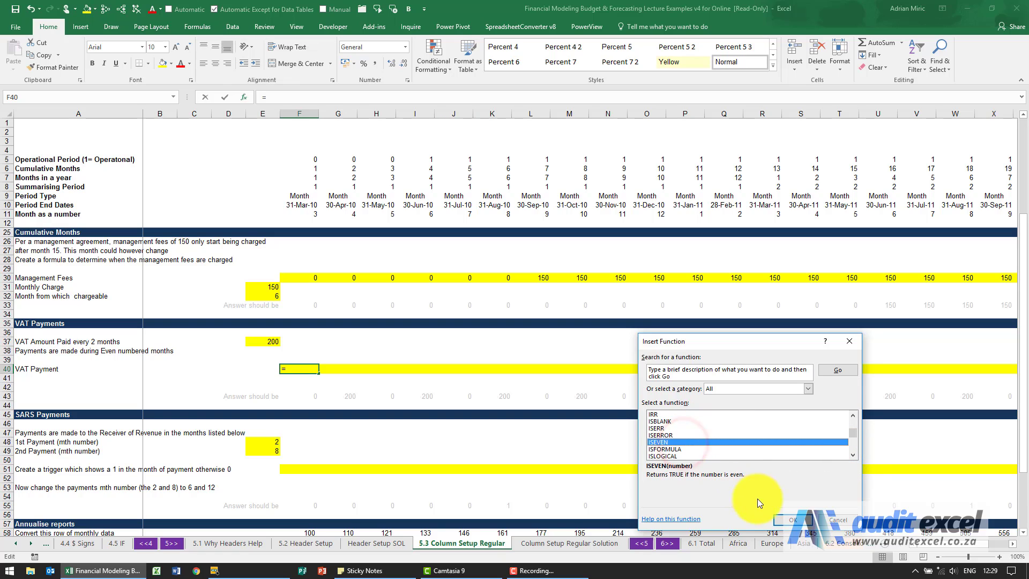
click(783, 522)
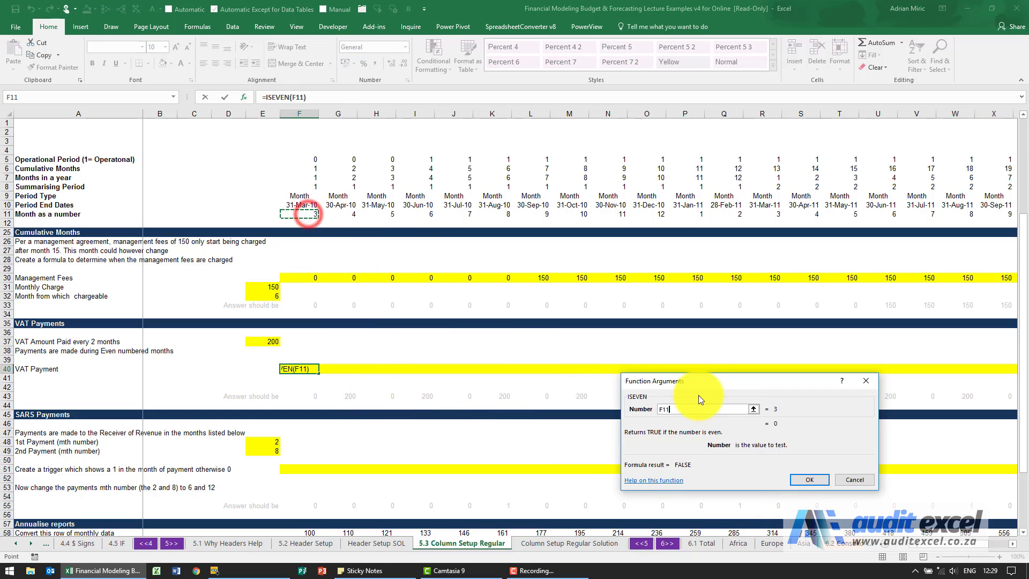
click(809, 479)
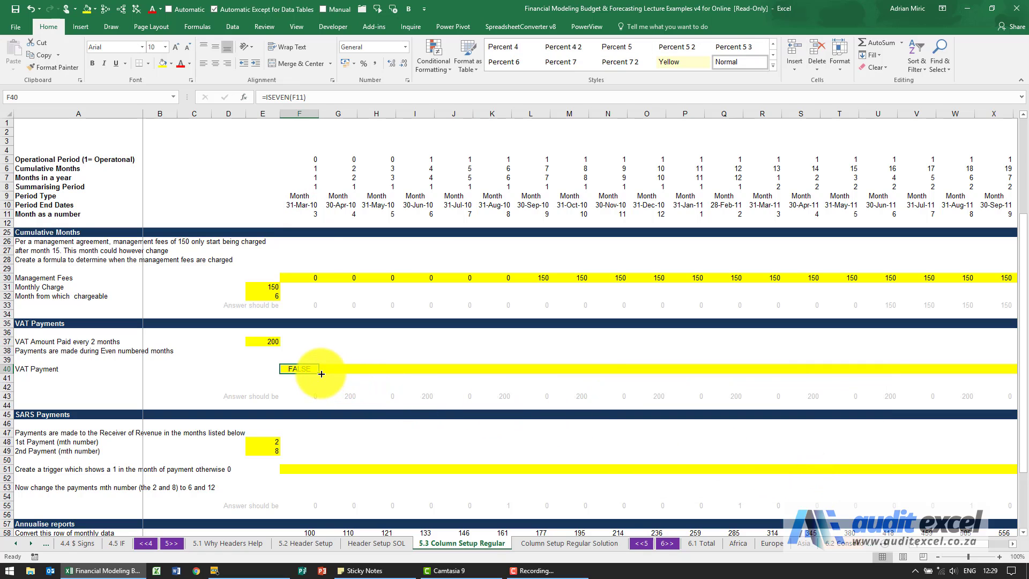
drag(322, 374, 742, 385)
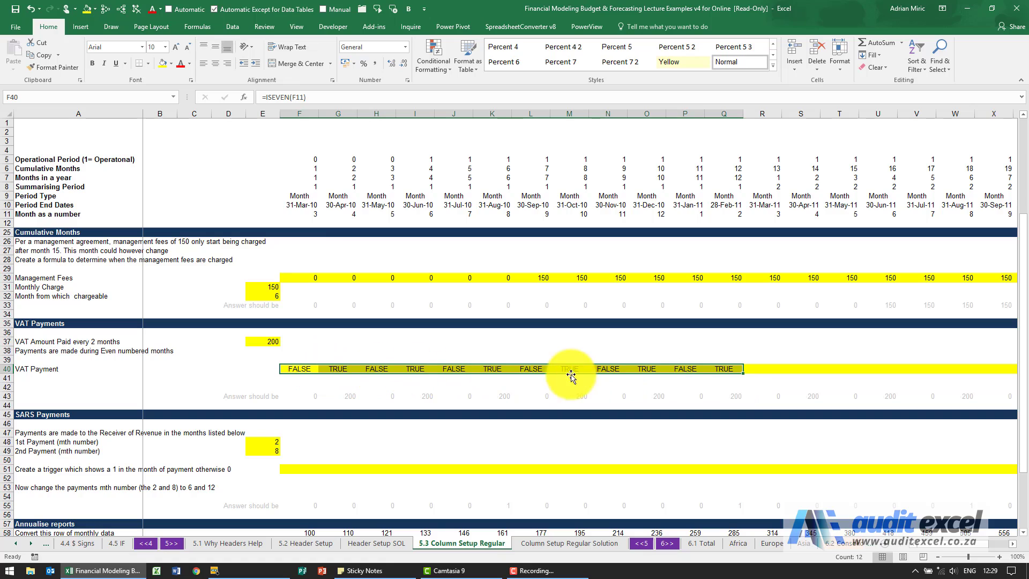
click(306, 370)
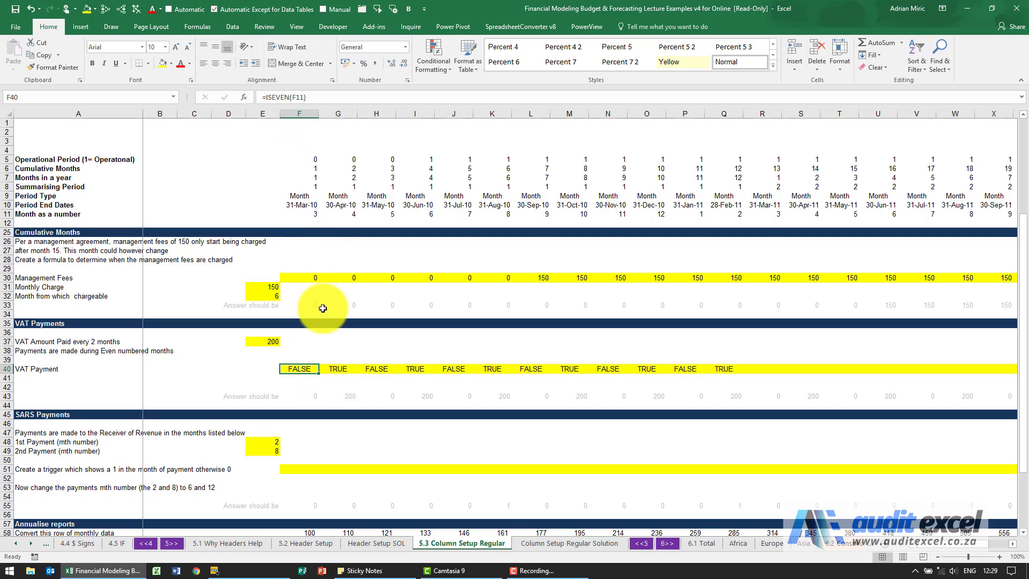
Enter =IF(F40=TRUE,$E$37,0) in F41, beneath the VAT Payment row, and copy it across to Q41.
click(308, 377)
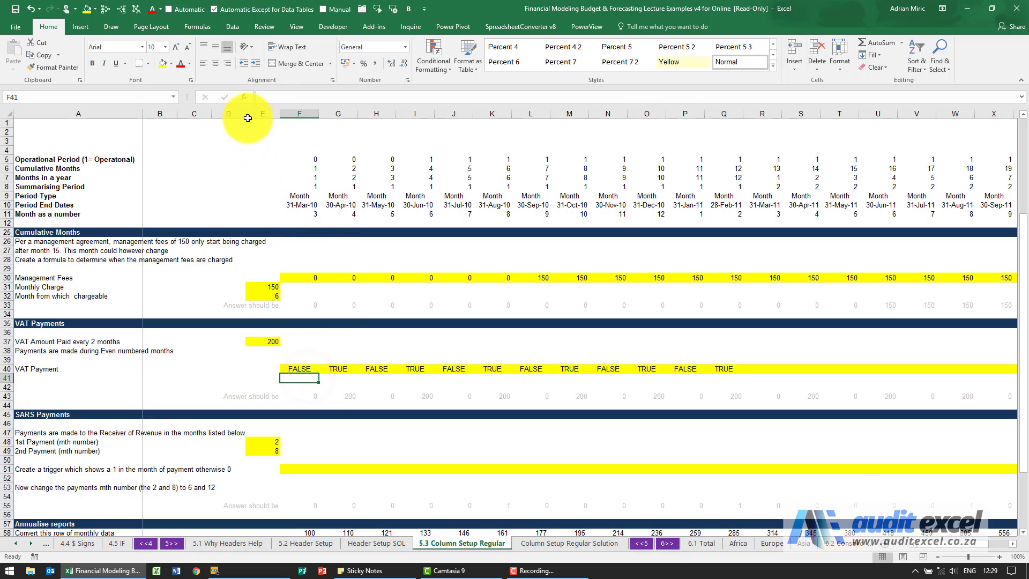
click(244, 97)
click(659, 427)
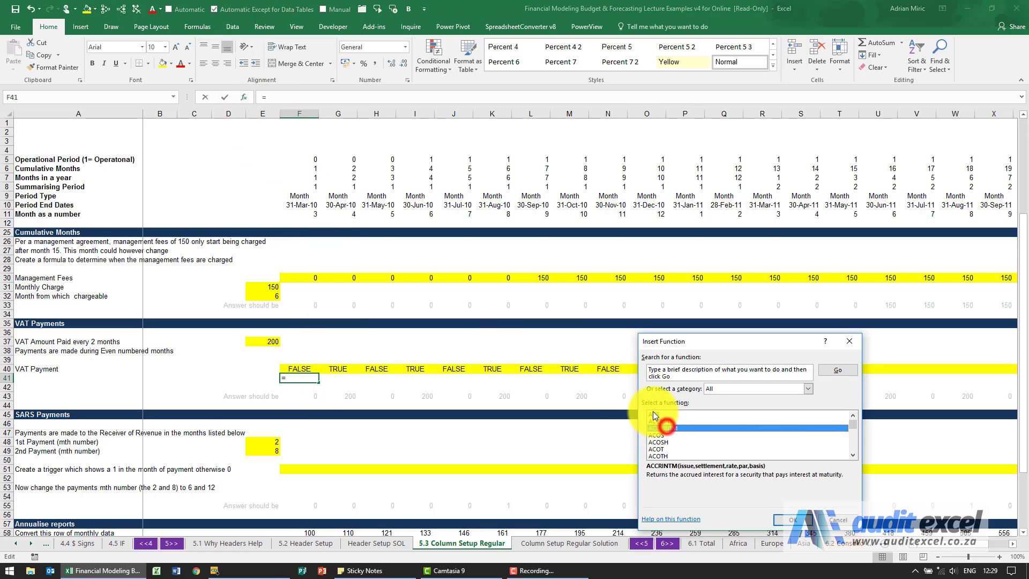
text(if)
key(Return)
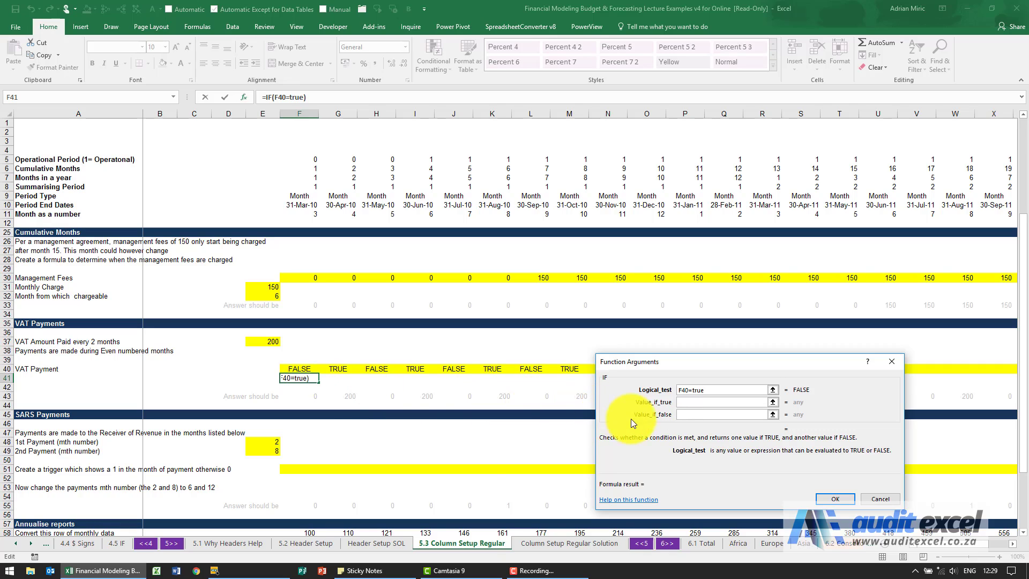
click(691, 402)
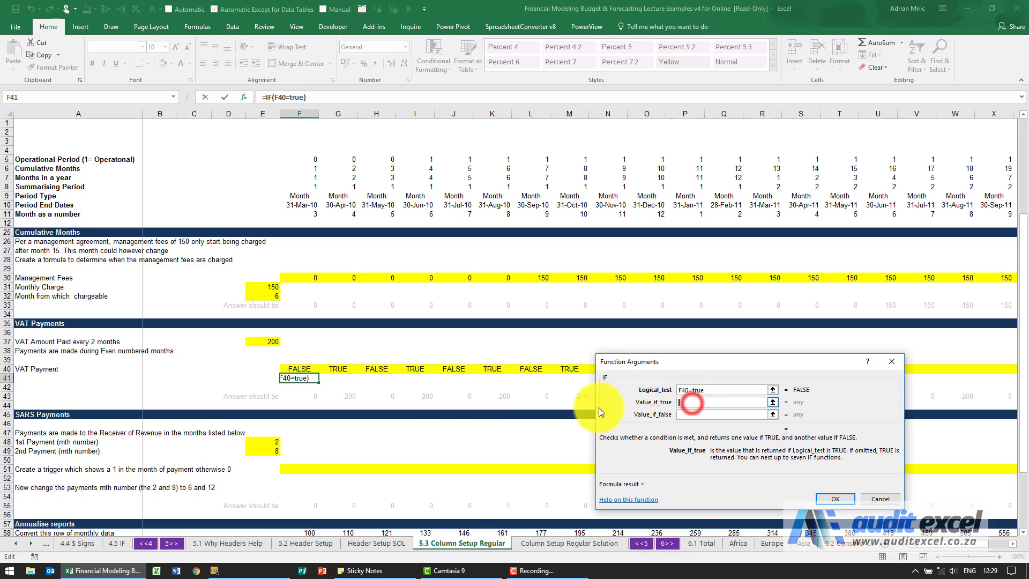
click(269, 340)
key(F4)
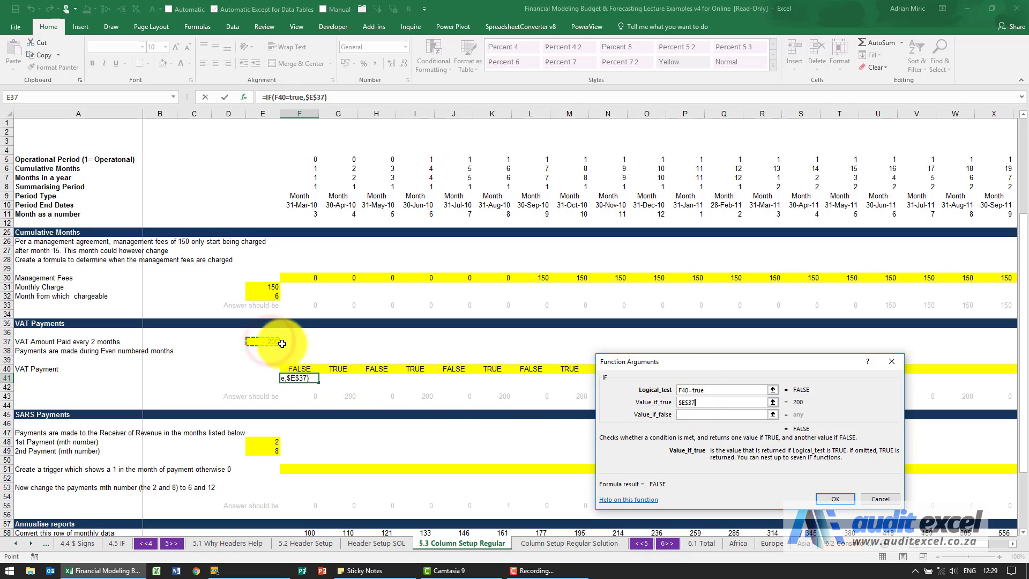
click(705, 415)
text(0)
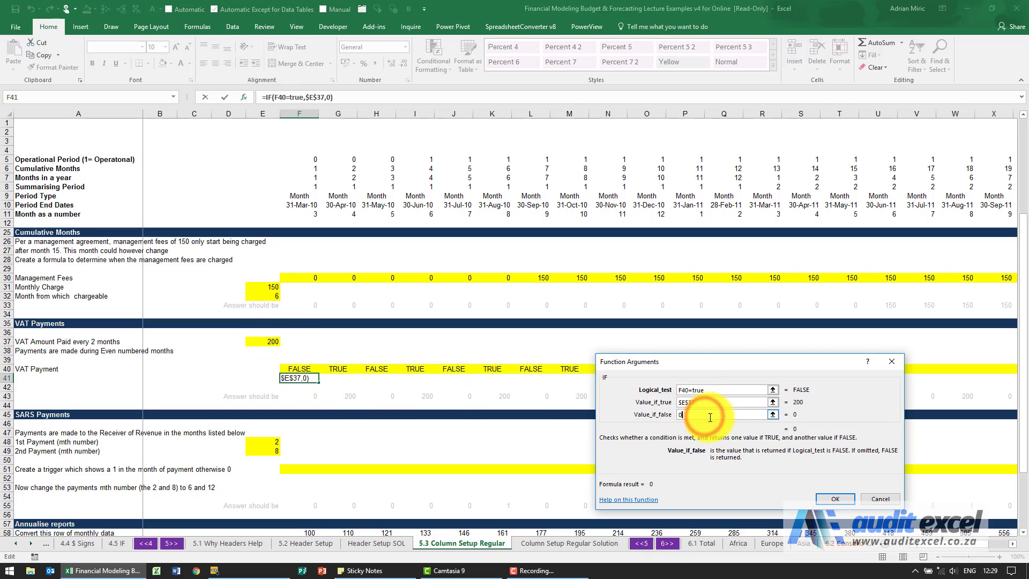
click(826, 499)
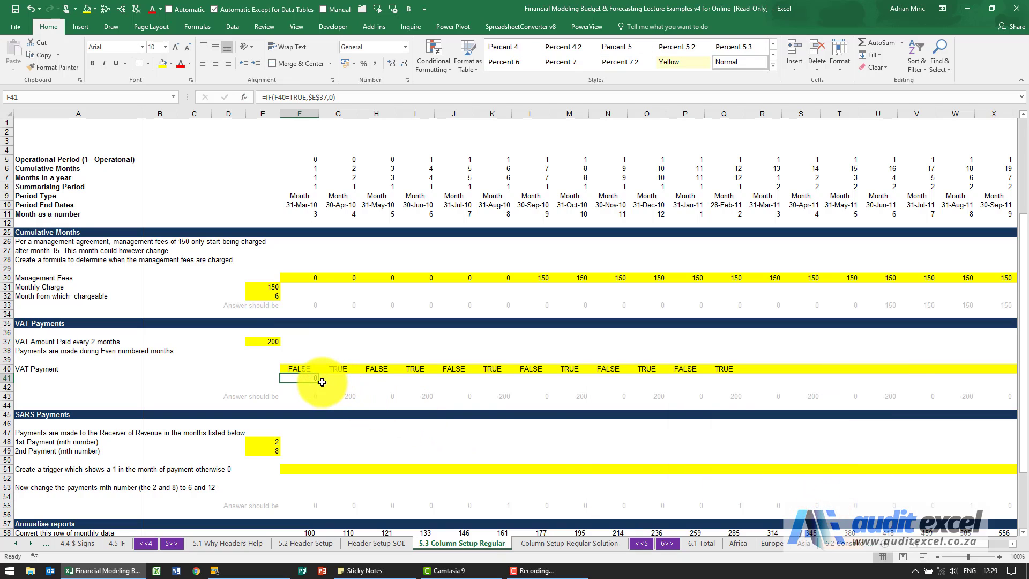
drag(318, 382, 729, 395)
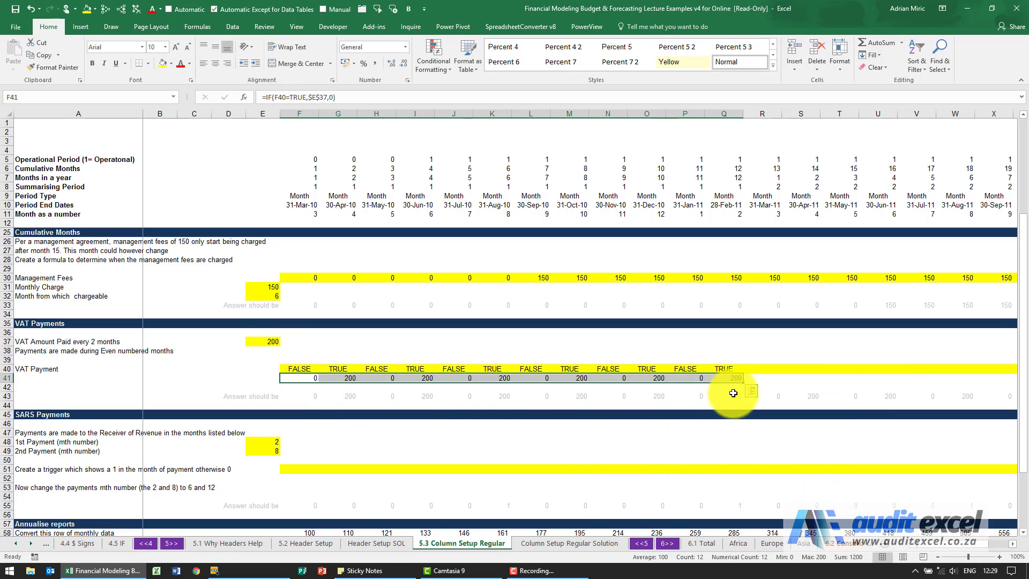
Copy the ISEVEN and IF formulas in Q40:Q41 across the remaining months to column AC.
click(727, 371)
key(shift+Down)
key(ctrl+c)
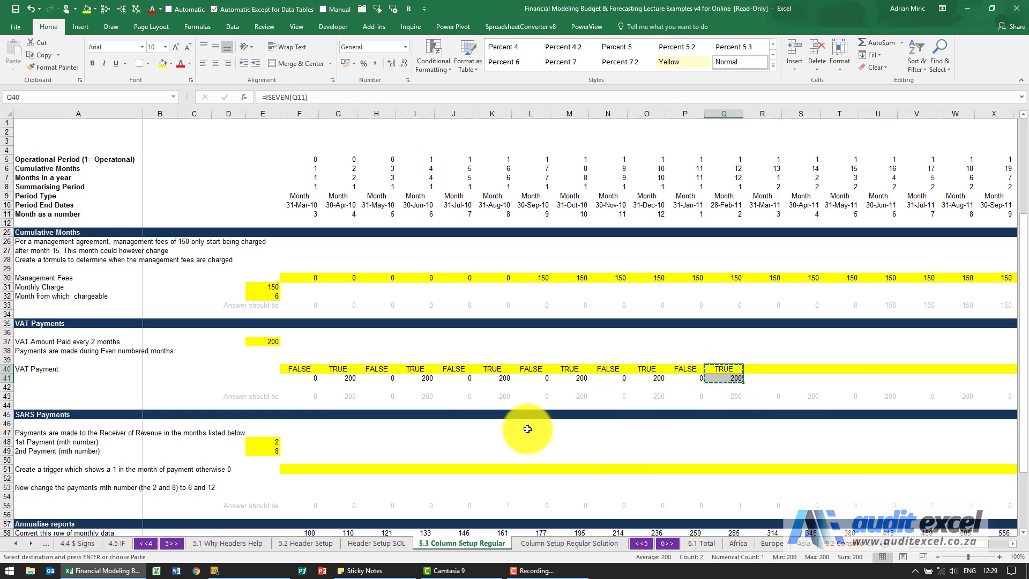
key(shift+Right)
key(shift+Right)
key(shift+Right)
key(shift+Right)
key(shift+Right)
key(shift+Right)
key(shift+Right)
key(shift+Right)
key(shift+Right)
key(shift+Right)
key(shift+Right)
key(shift+Right)
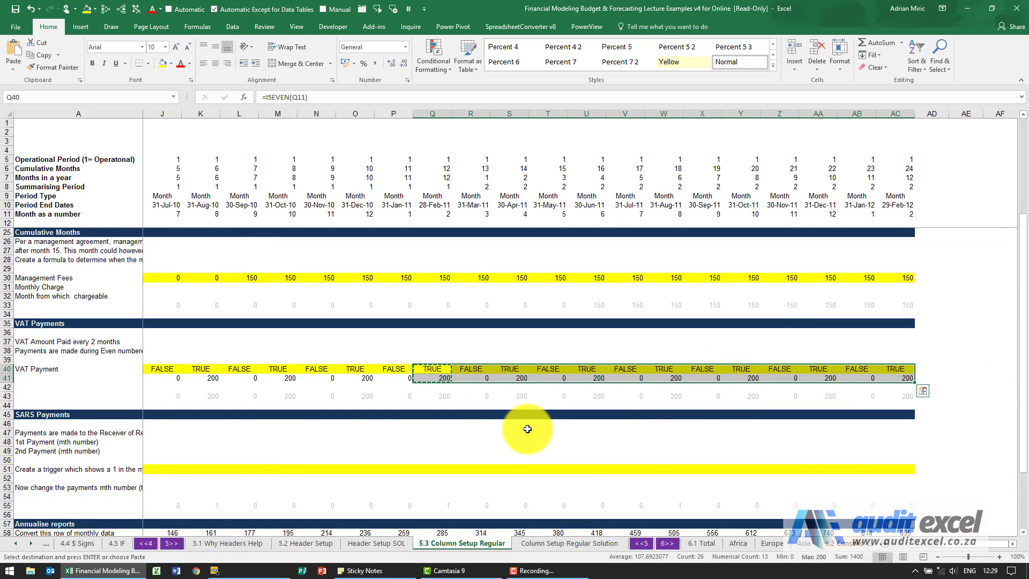
key(ctrl+v)
key(Home)
key(Right)
key(Right)
key(Right)
key(Right)
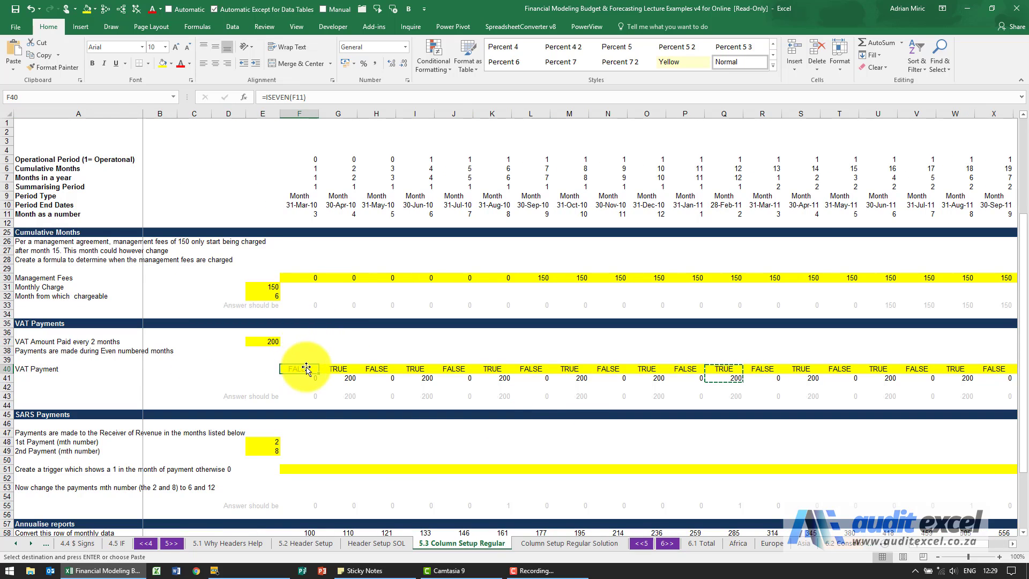
mouse_move(302, 370)
mouse_down()
mouse_move(289, 368)
mouse_move(335, 369)
mouse_move(307, 367)
mouse_up()
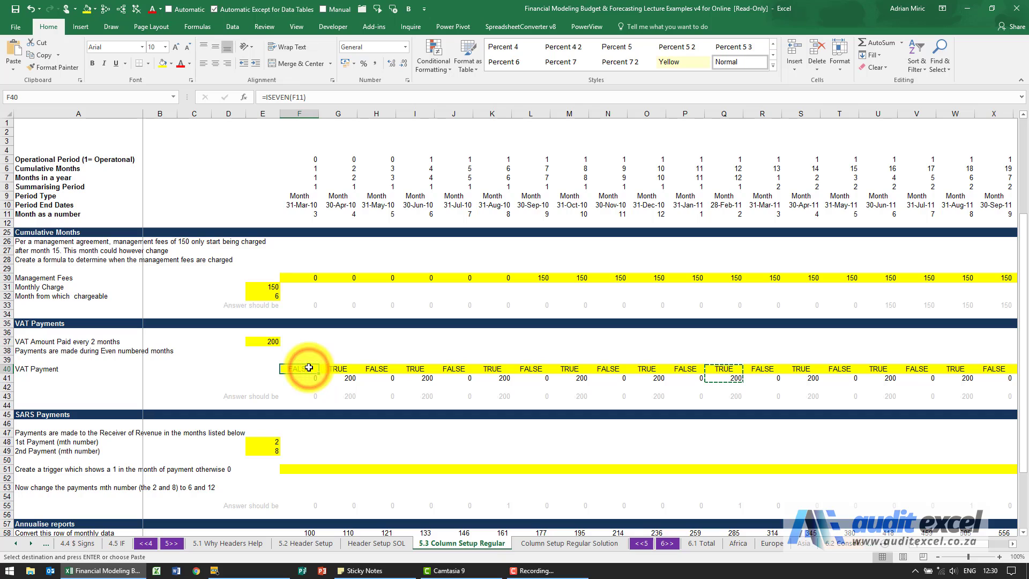
Replace the IF formula in F41 with the multiplication formula =F40*$E$37.
click(310, 376)
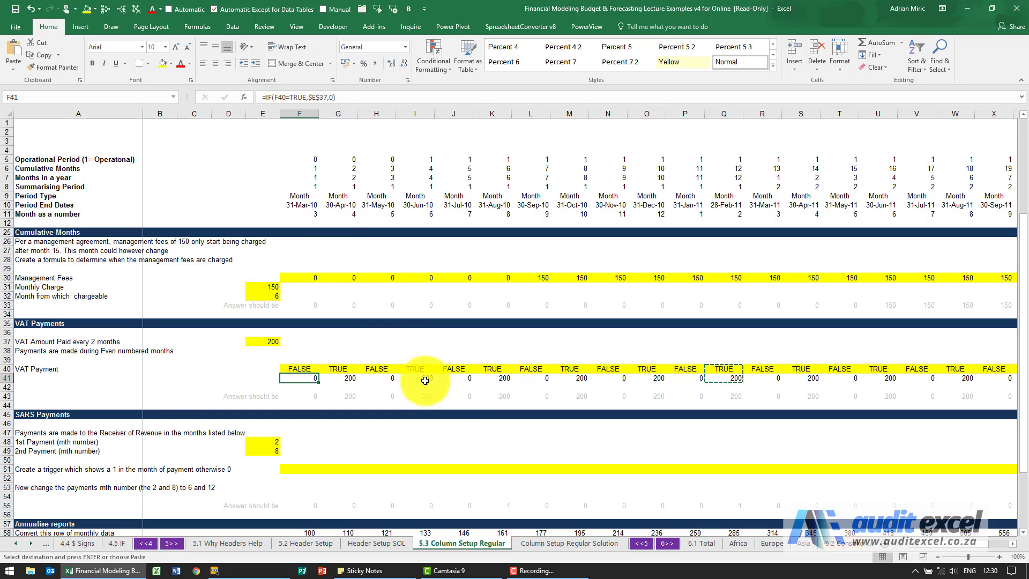
text(=)
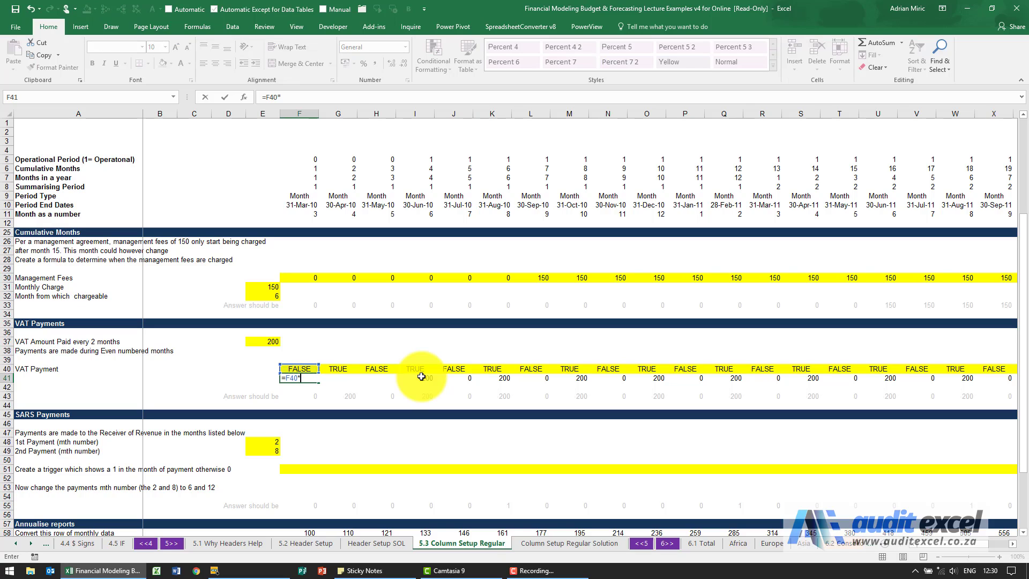
text(F40*)
click(258, 343)
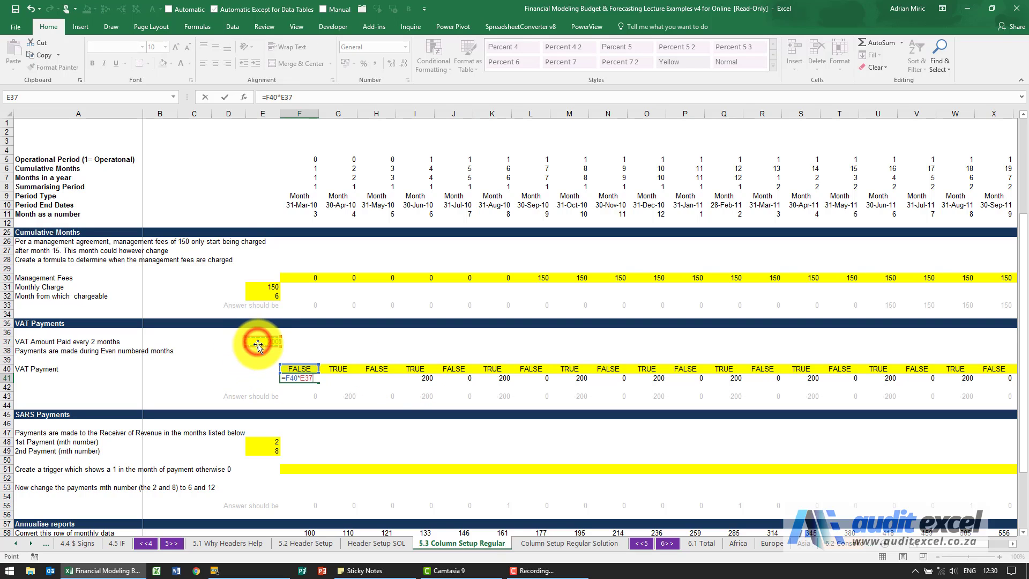
key(F4)
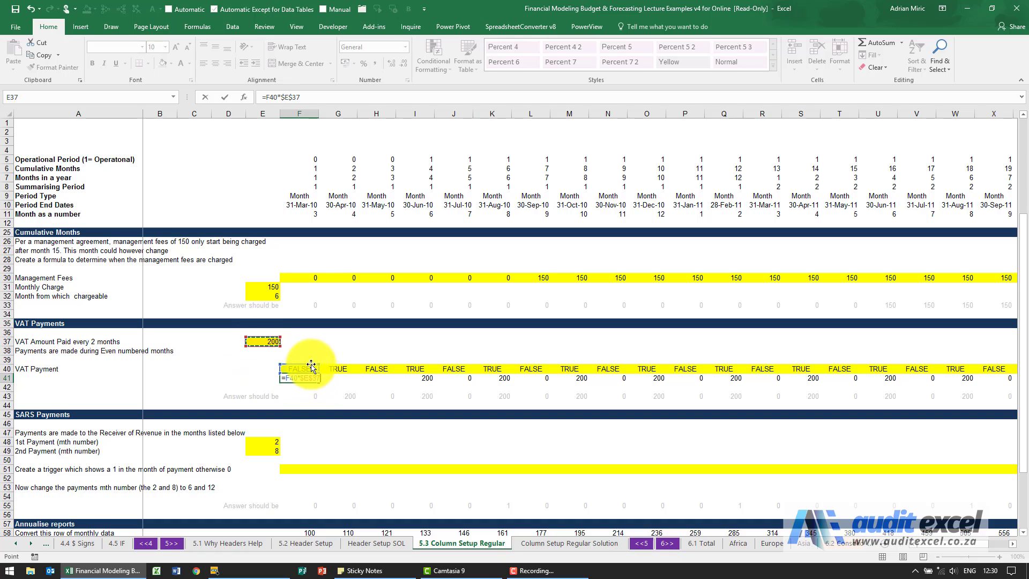
key(Return)
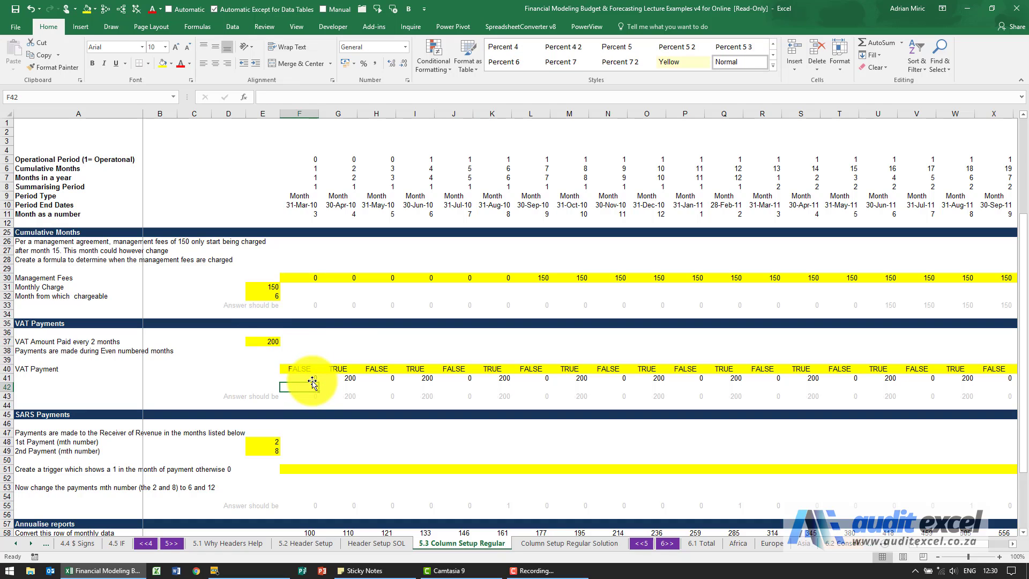
Copy the multiplication formula from F41 across the row to AC41 and check the copied formula in G41.
key(ctrl+c)
key(ctrl+shift+Right)
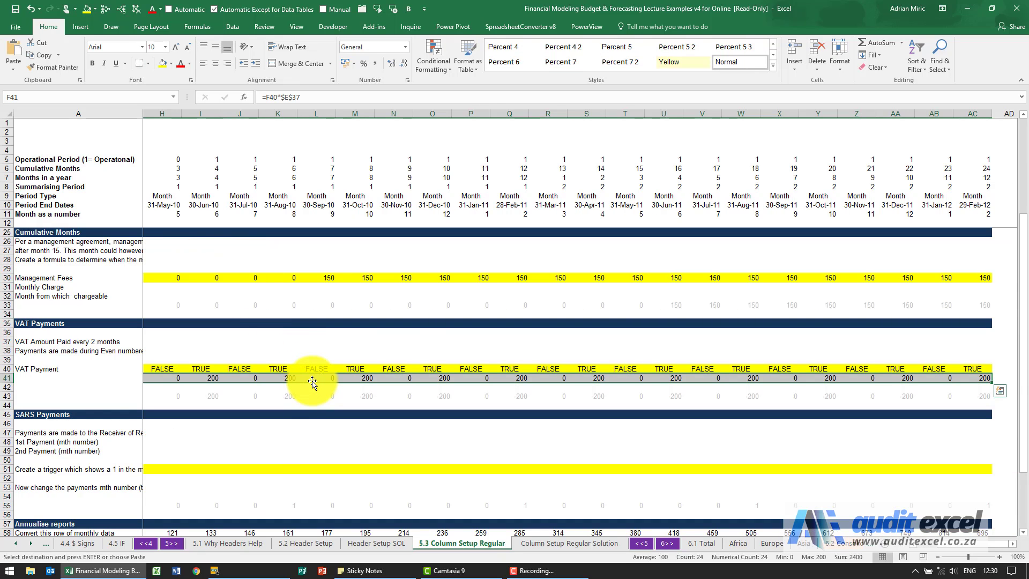
key(ctrl+shift+Left)
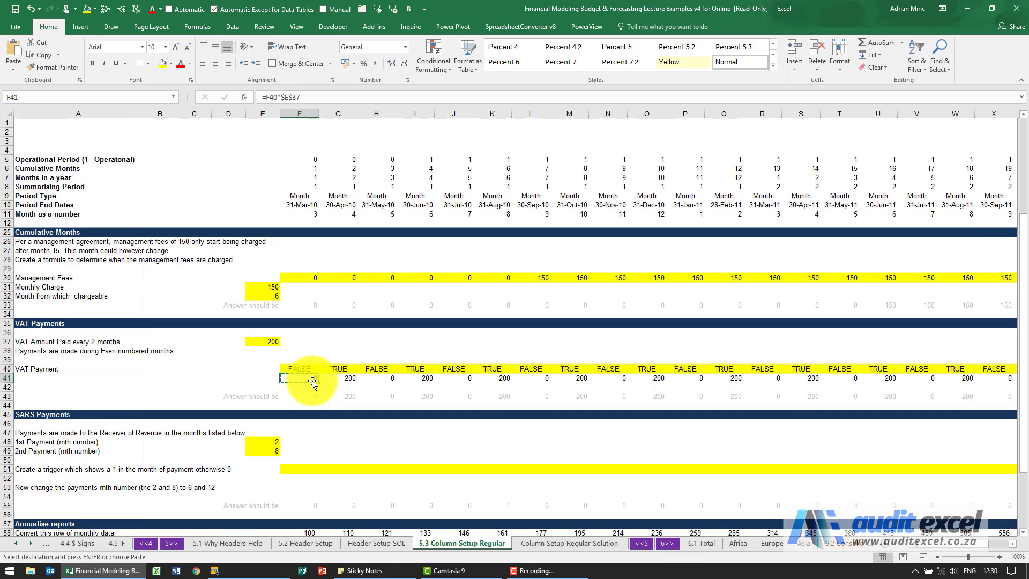
click(343, 378)
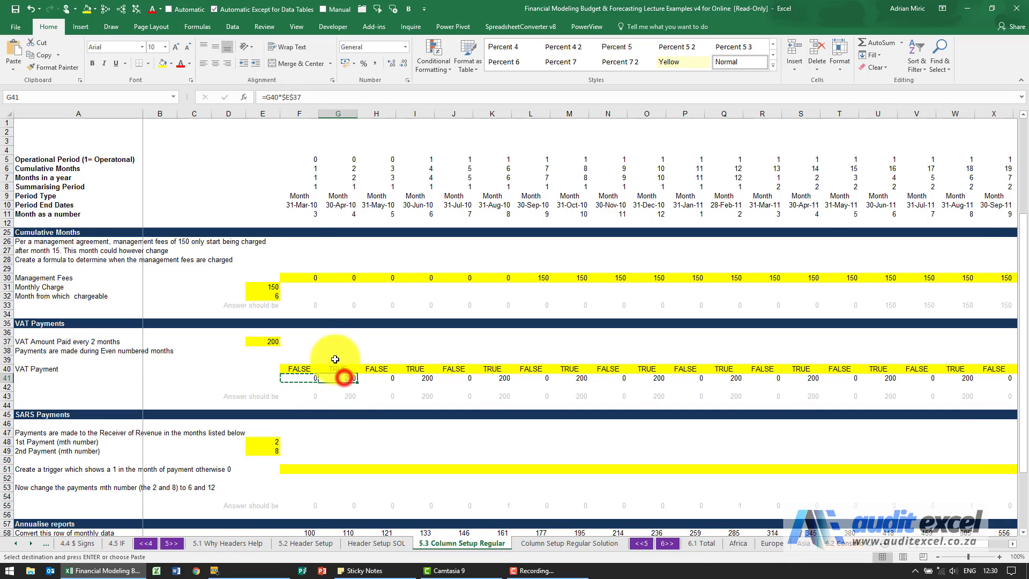
click(105, 8)
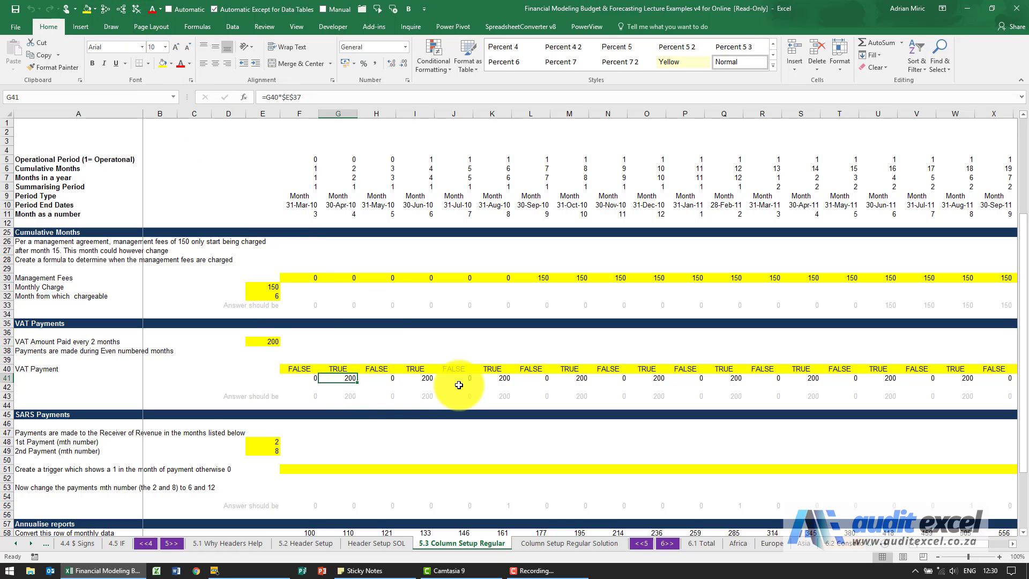
Start an OR function in F51, the SARS payment trigger row, with F11=$E$48 as its first condition.
scroll(333, 429, down, 4)
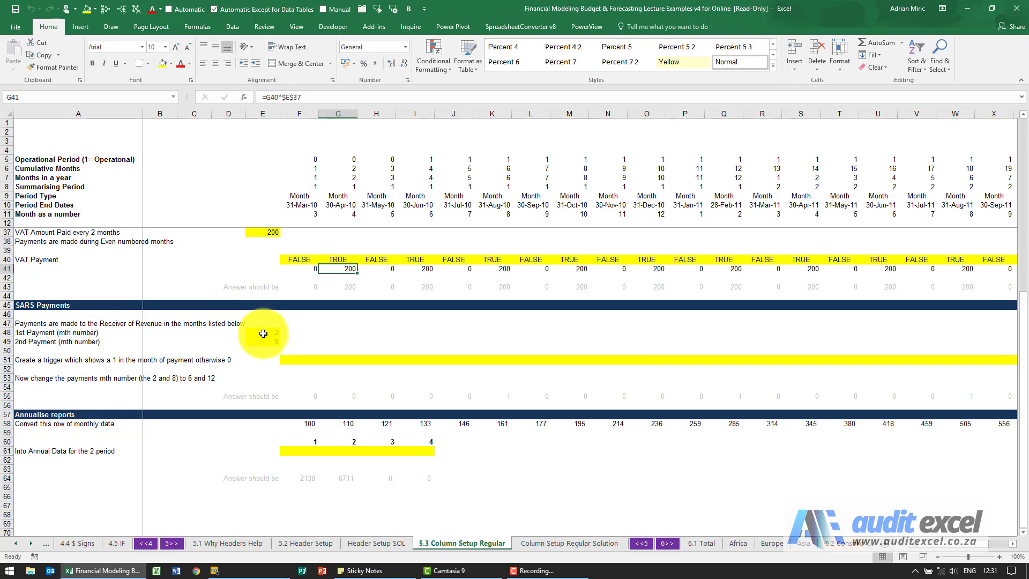
click(263, 333)
click(269, 340)
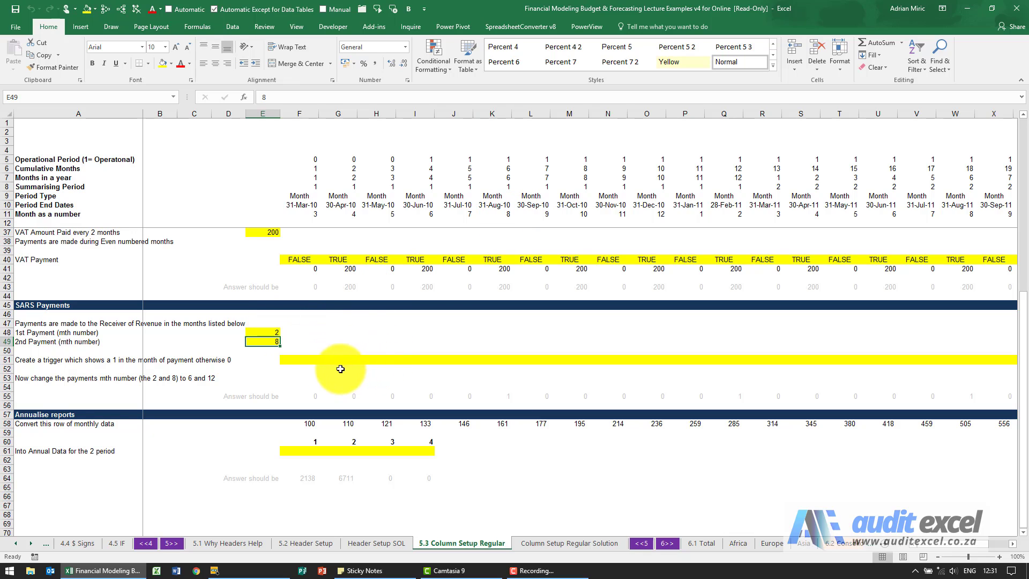
click(306, 359)
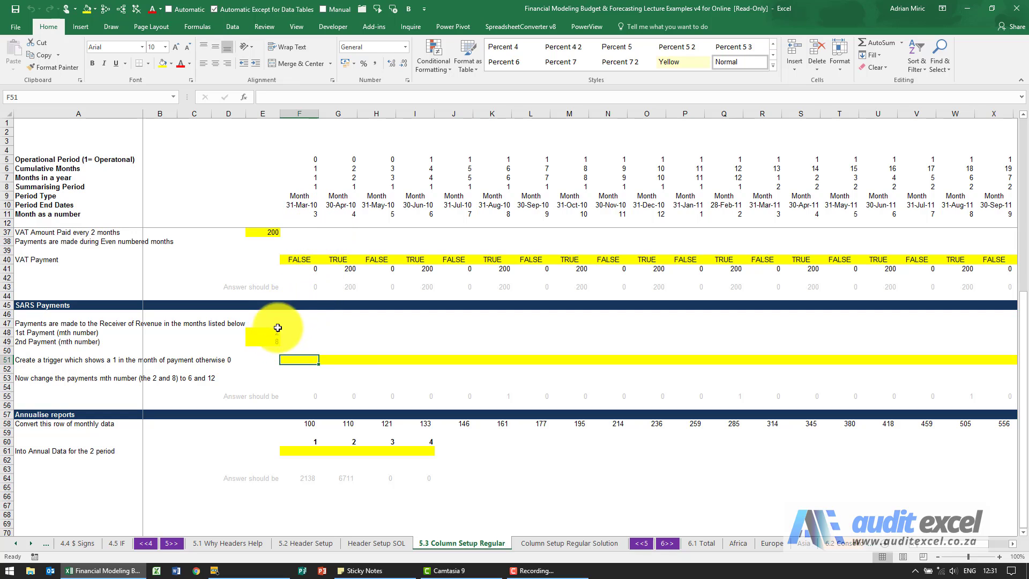
click(244, 97)
click(703, 434)
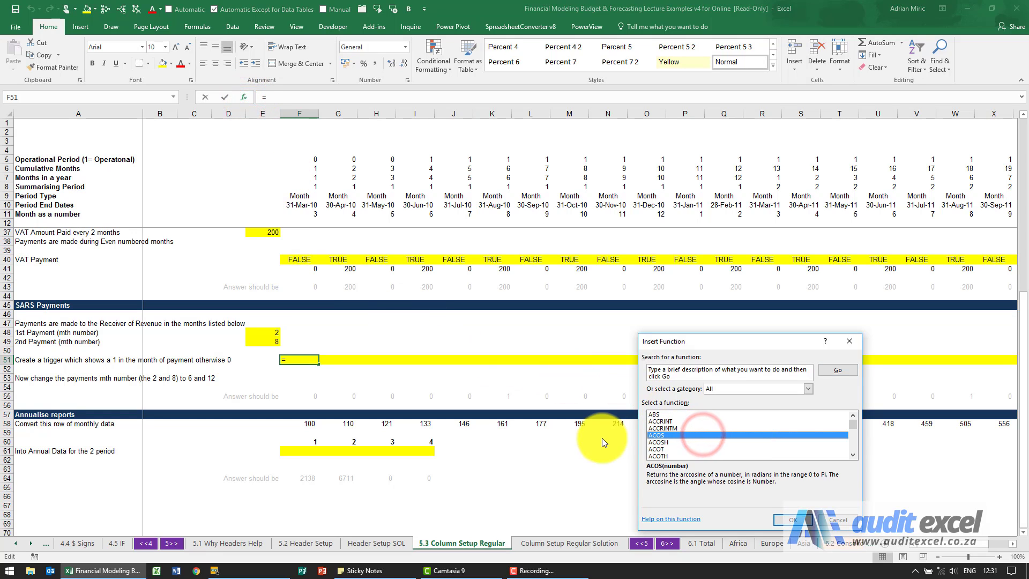
key(o)
key(r)
key(Return)
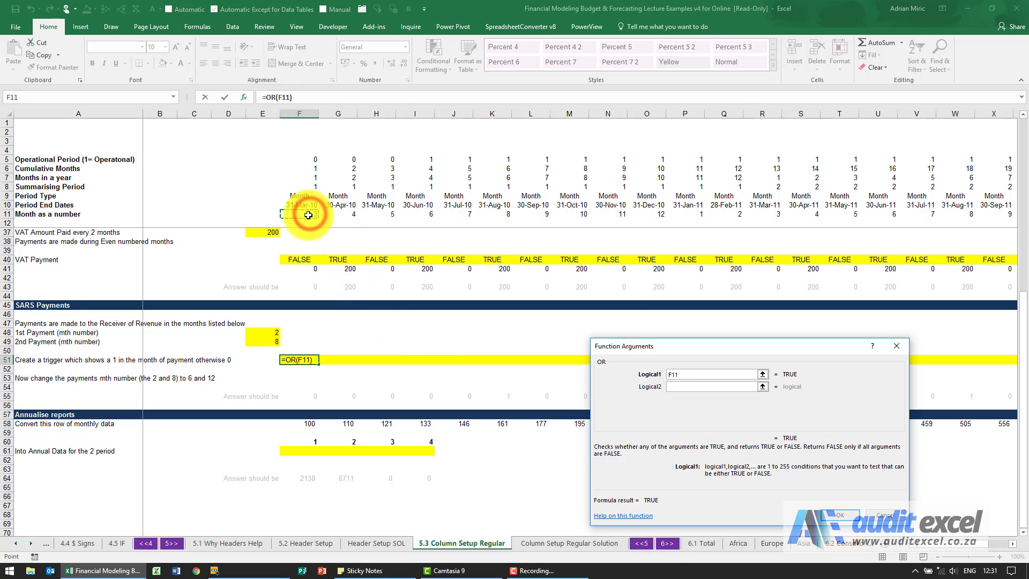
text(=)
click(269, 331)
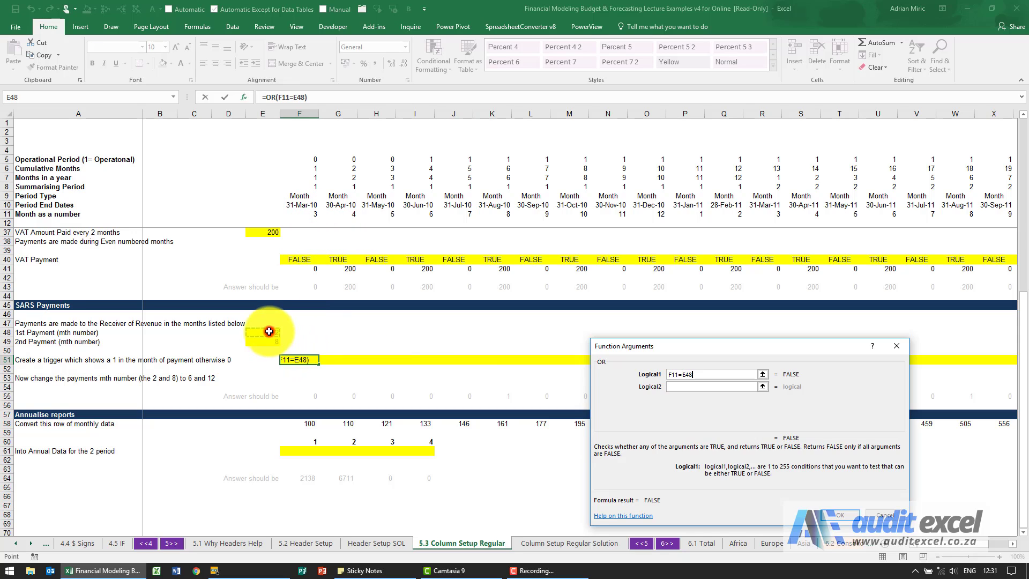
key(F4)
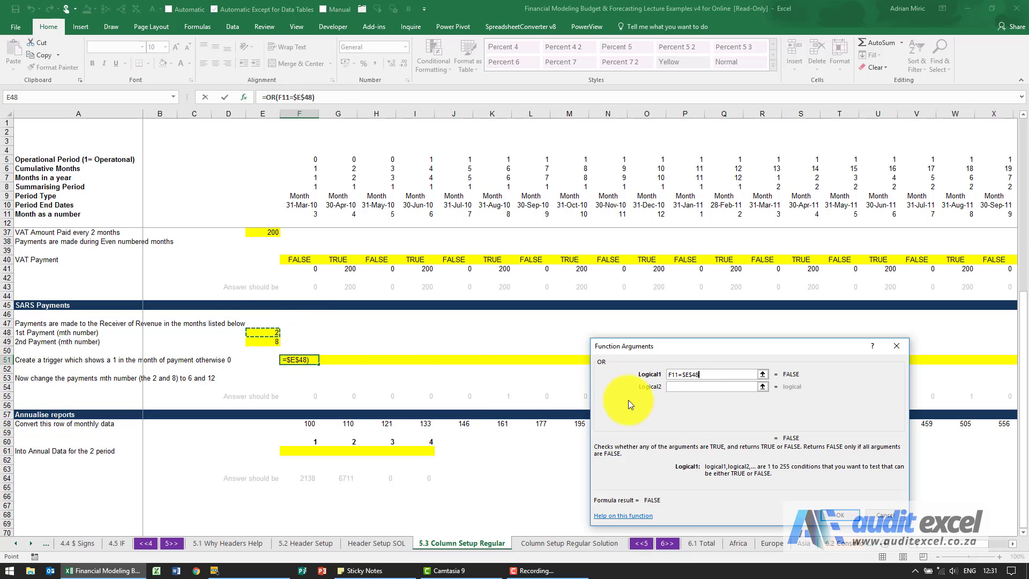
Complete the OR formula in F51 with F11=$E$49 as the second condition and fill it across to L51.
click(685, 386)
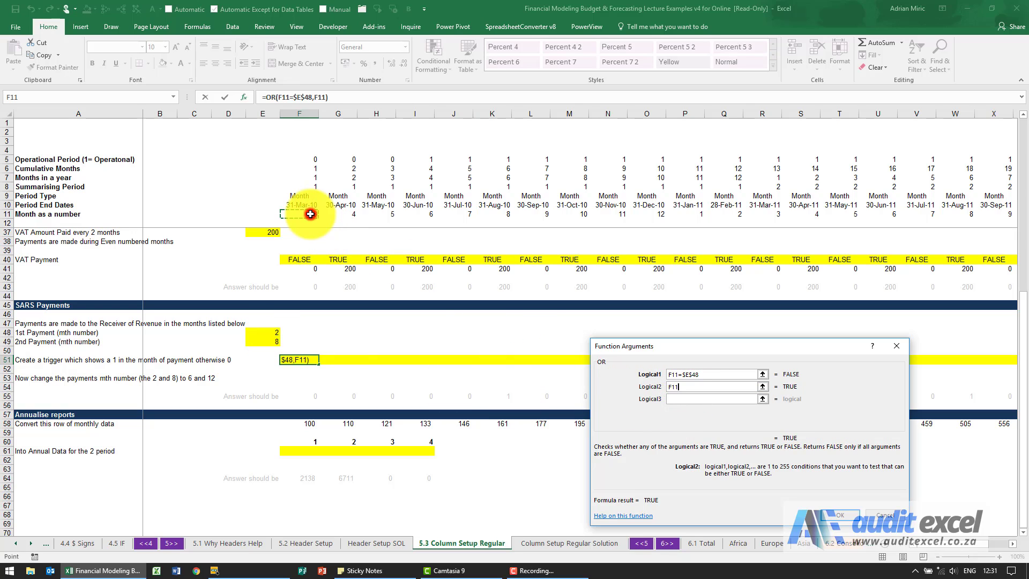
text(=)
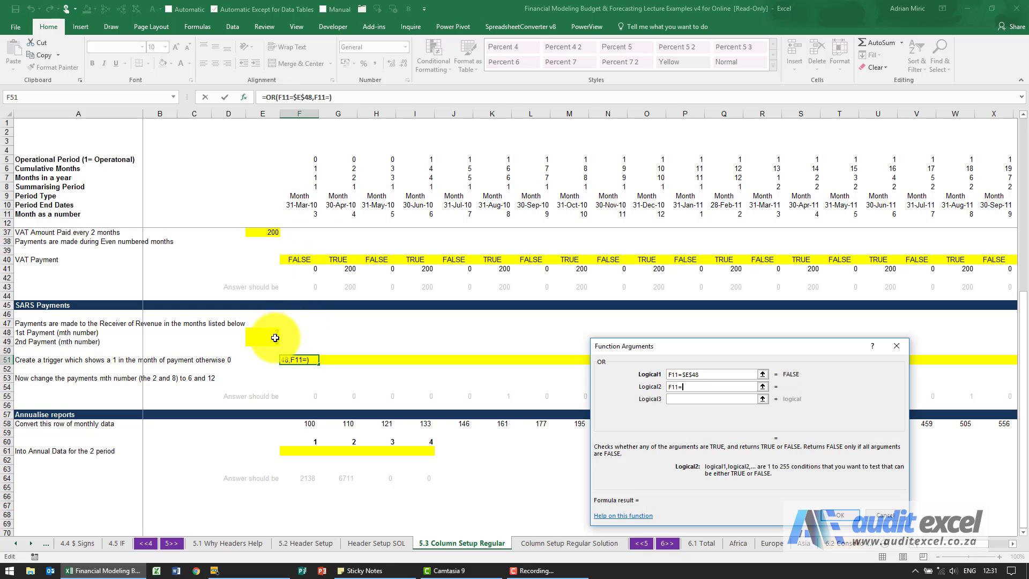
key(F4)
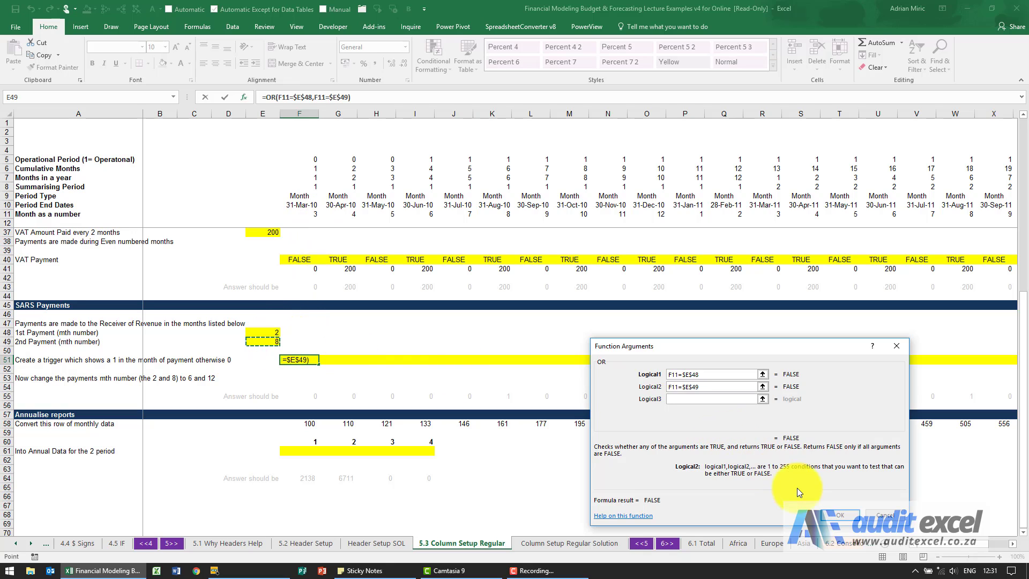
click(821, 513)
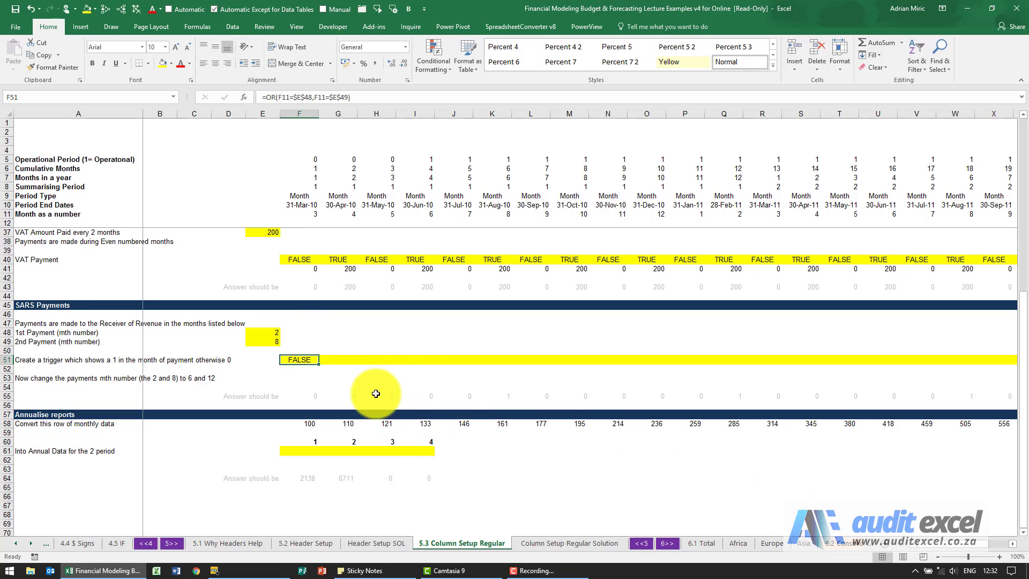
drag(319, 364, 547, 364)
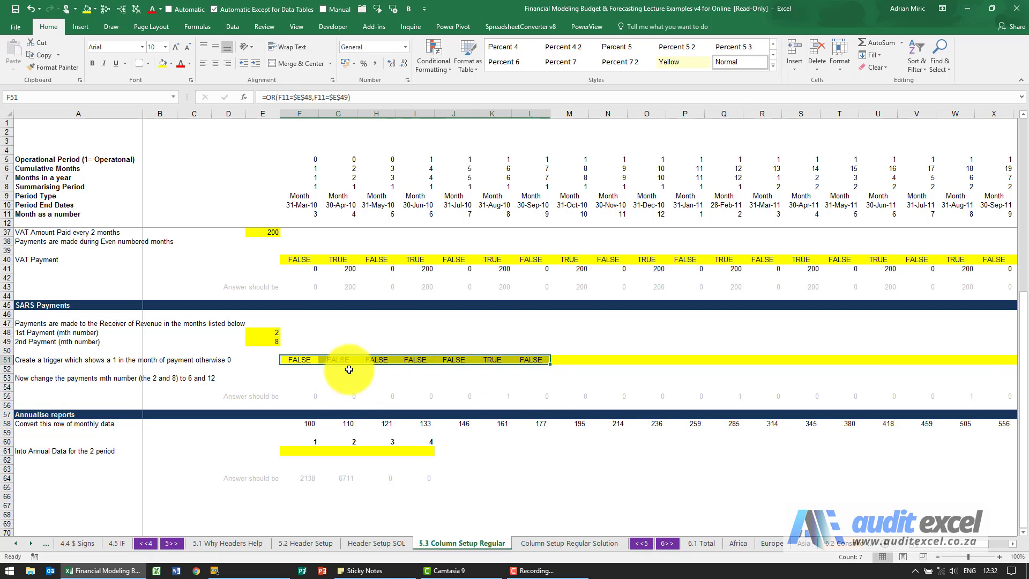
Change the formula in F51 to =--OR(F11=$E$48,F11=$E$49) and copy it across to L51.
click(304, 360)
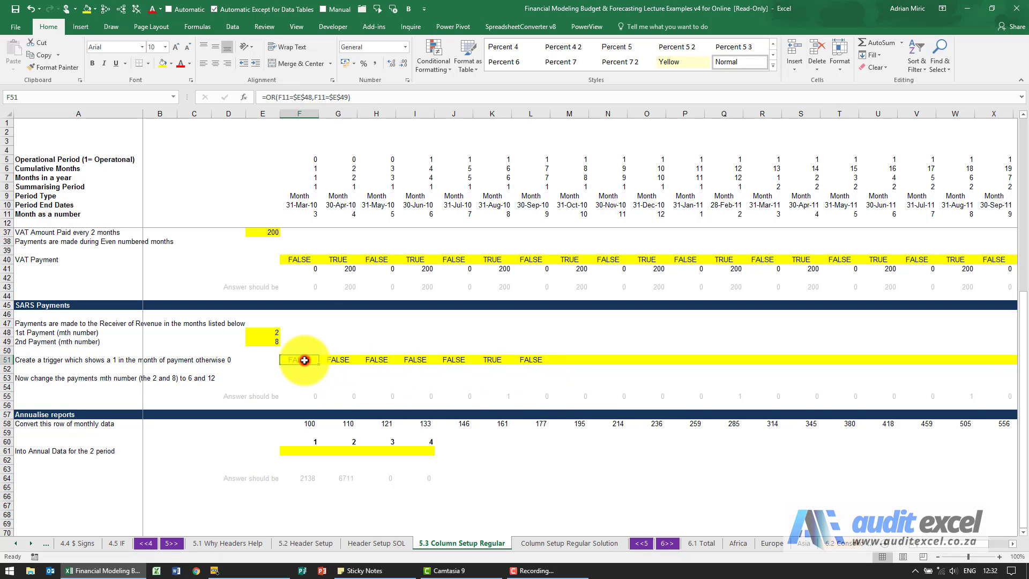
click(267, 99)
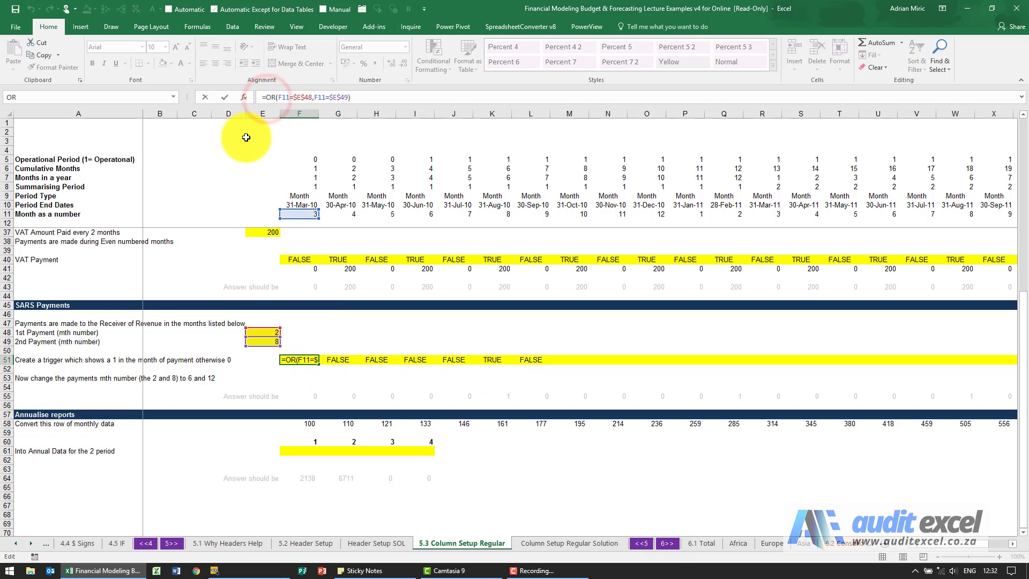
key(Return)
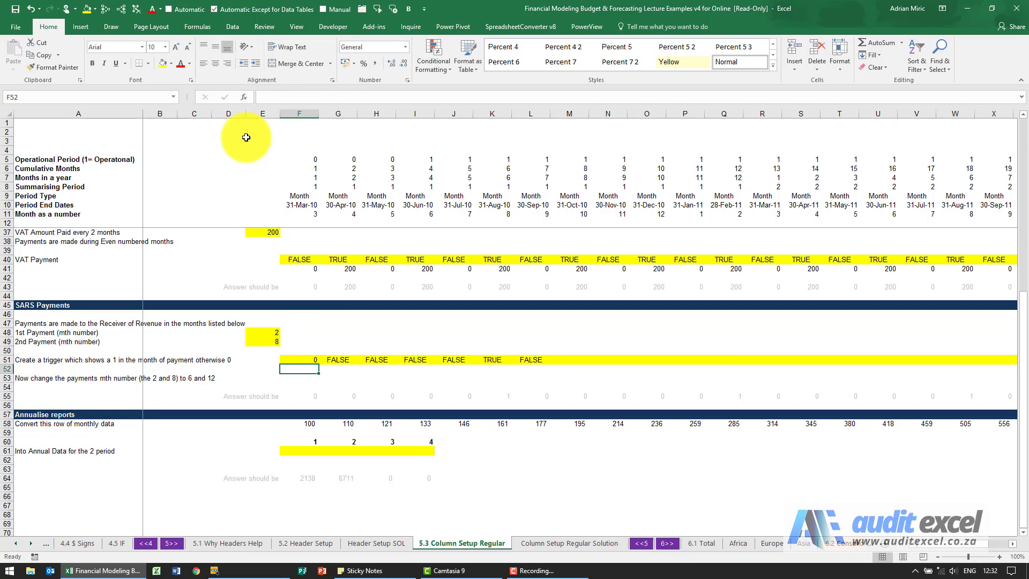
key(ctrl+c)
key(ctrl+shift+Right)
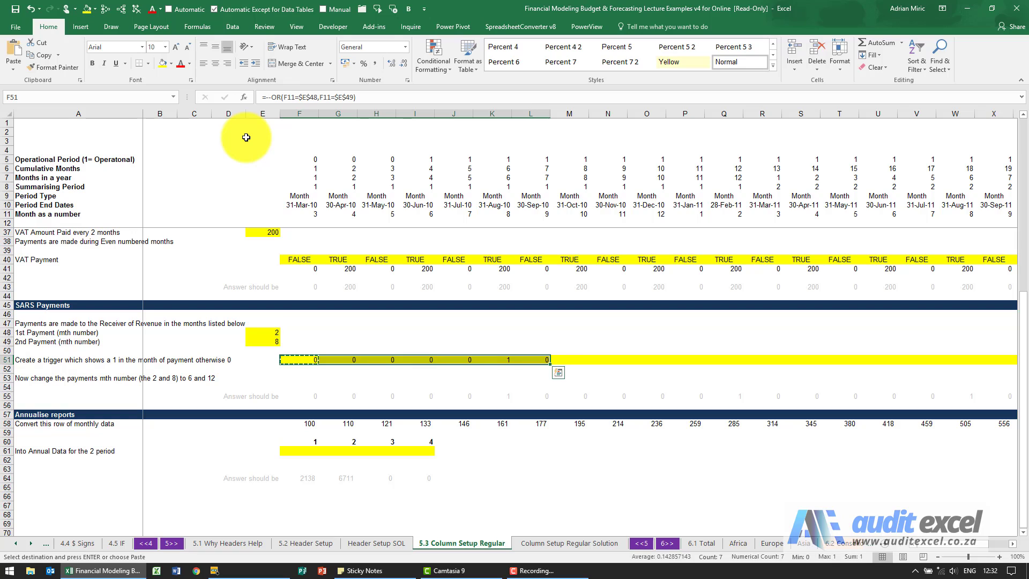
key(ctrl+v)
Copy the trigger formula from L51 across the remaining months to AC51.
key(Right)
key(Right)
key(Right)
key(Right)
key(Right)
key(Right)
key(ctrl+c)
key(Down)
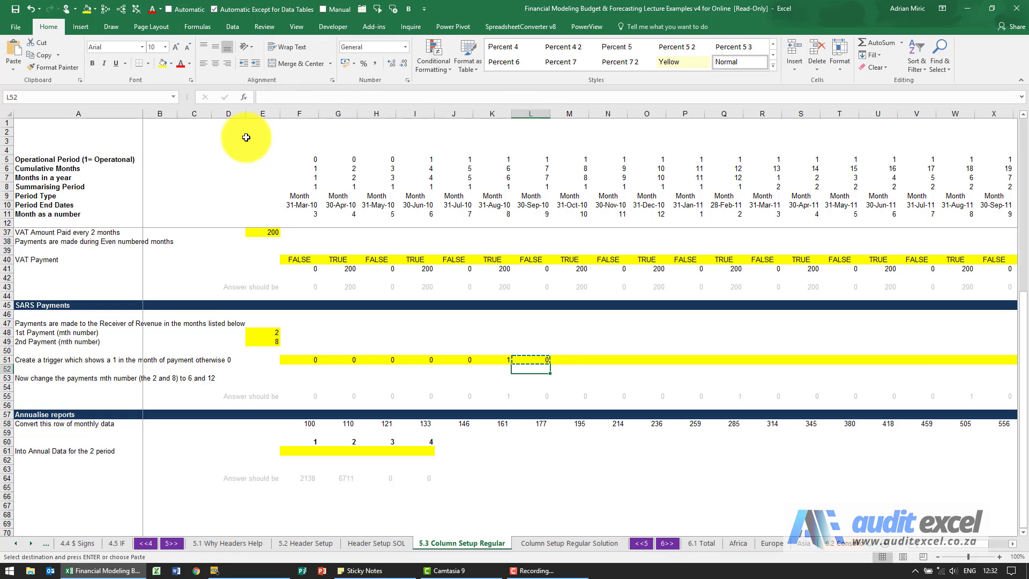
key(ctrl+Right)
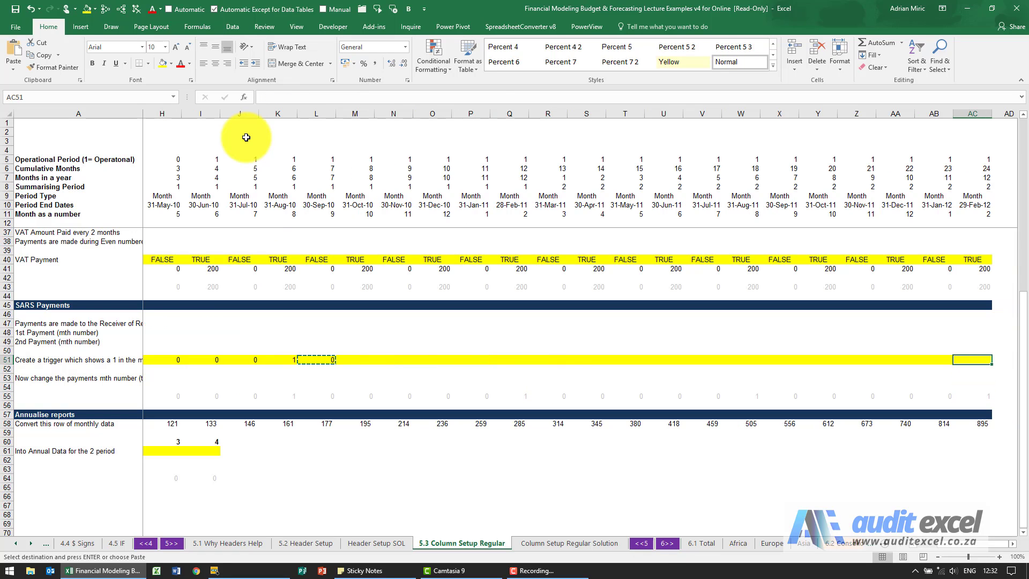
key(ctrl+shift+Left)
key(ctrl+Left)
key(ctrl+Left)
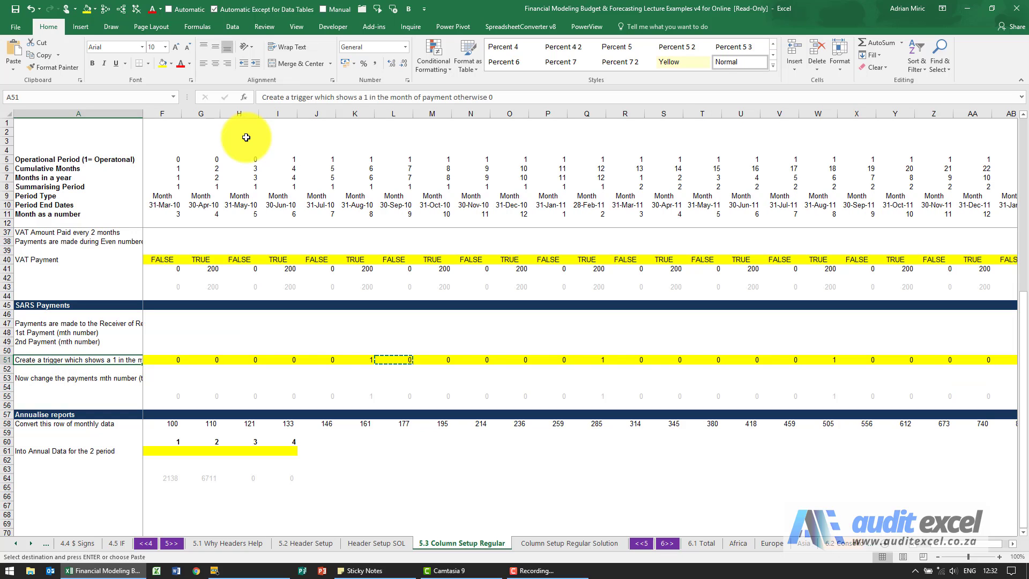
Set the 1st Payment month number to 6 and the 2nd to 12, then check the trigger formula in I51.
key(Right)
key(Right)
key(Right)
key(Right)
key(Right)
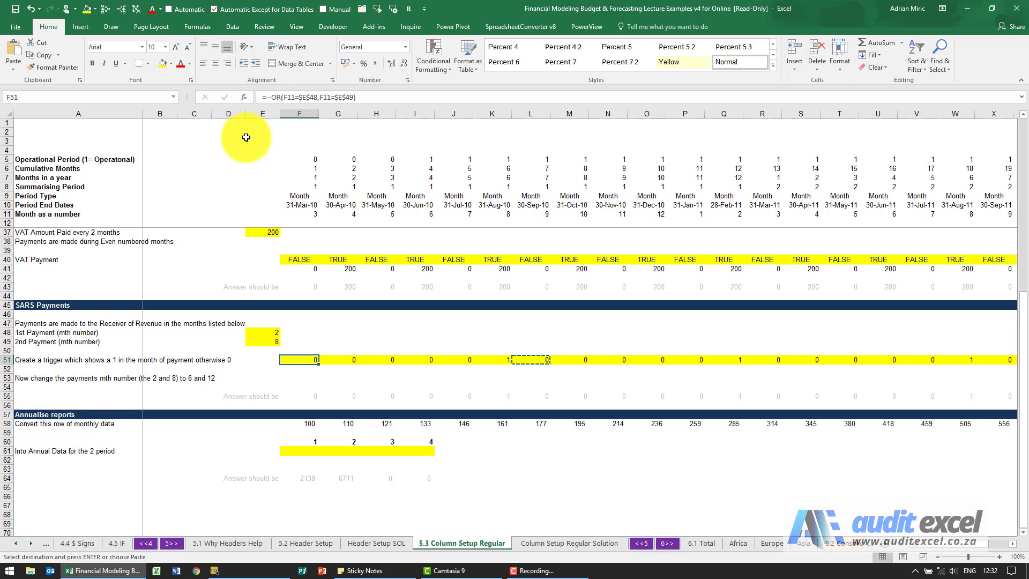
key(Up)
key(Up)
key(Up)
key(Left)
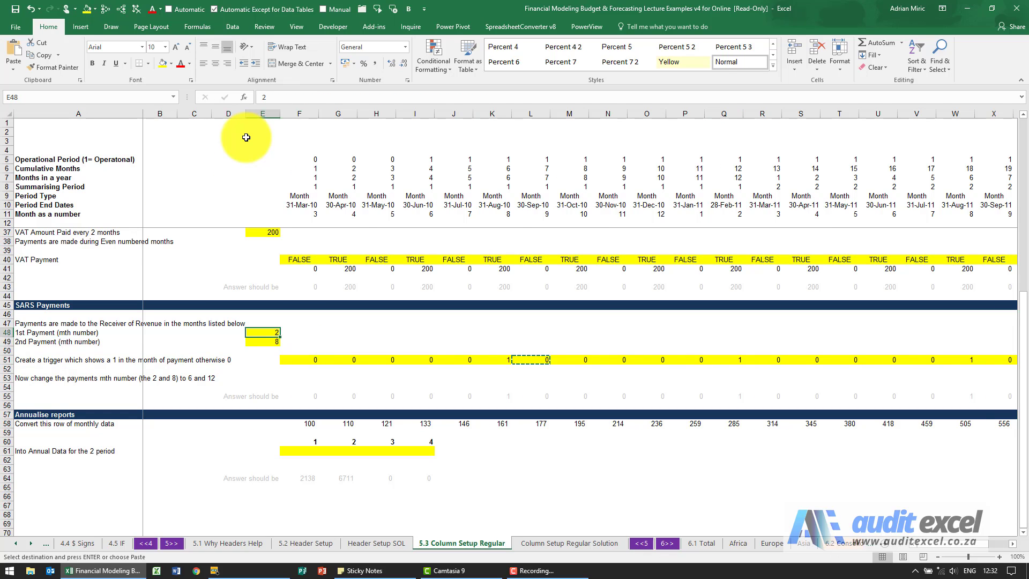
text(6)
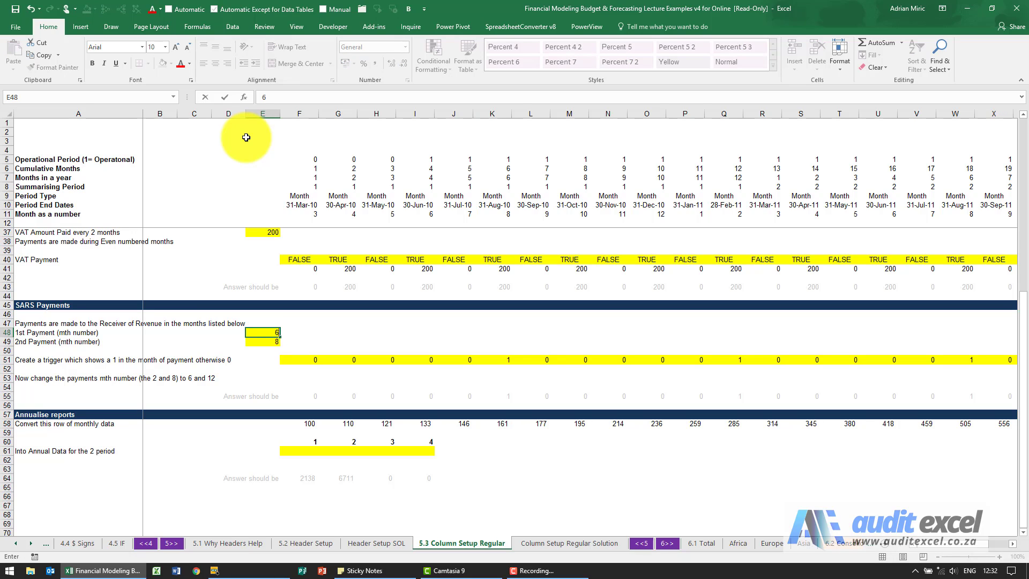
key(Return)
text(12)
key(Return)
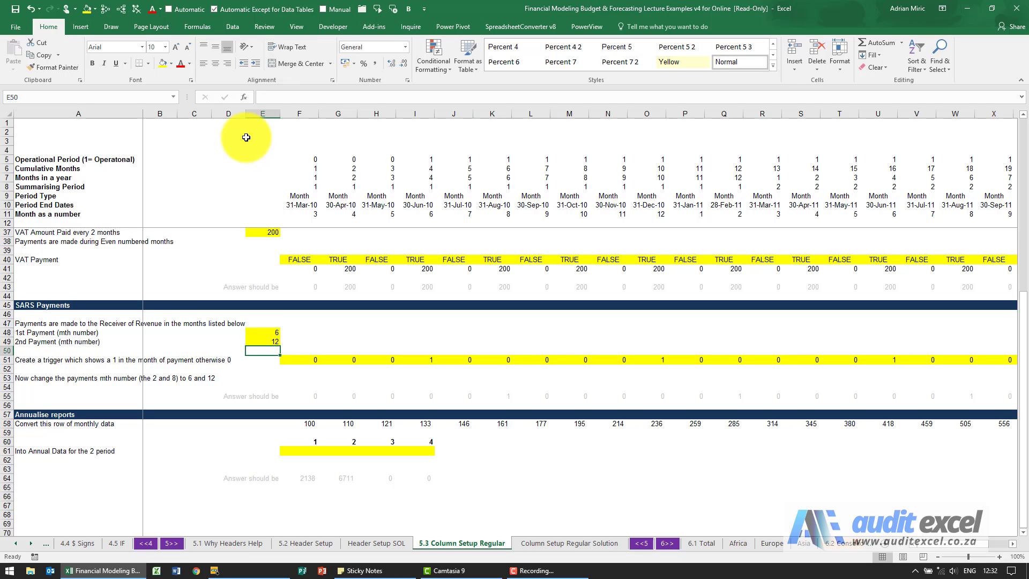
click(432, 359)
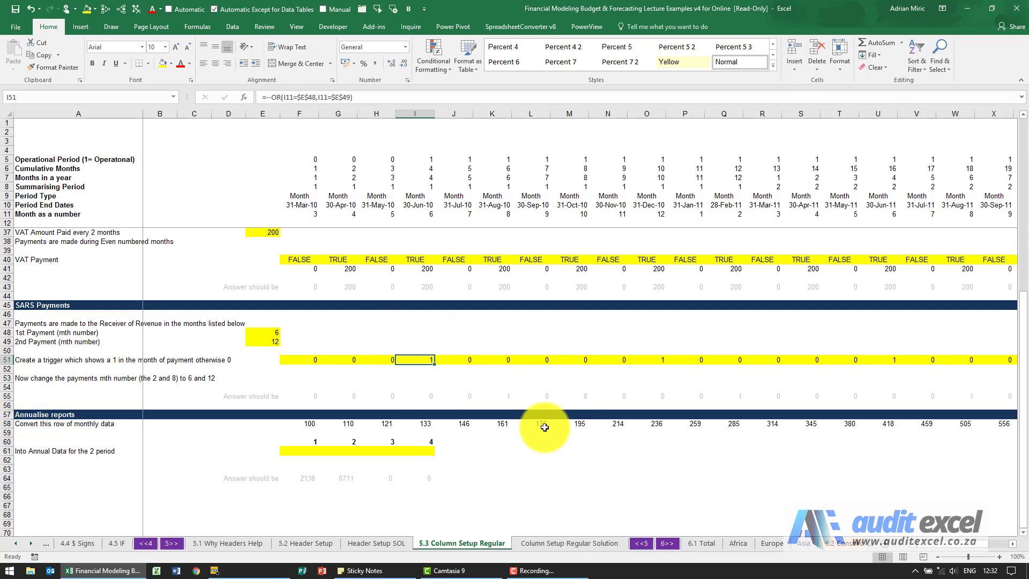
Try annualising the first twelve months of row 58 with =SUM(F58:Q58) in F61.
click(311, 421)
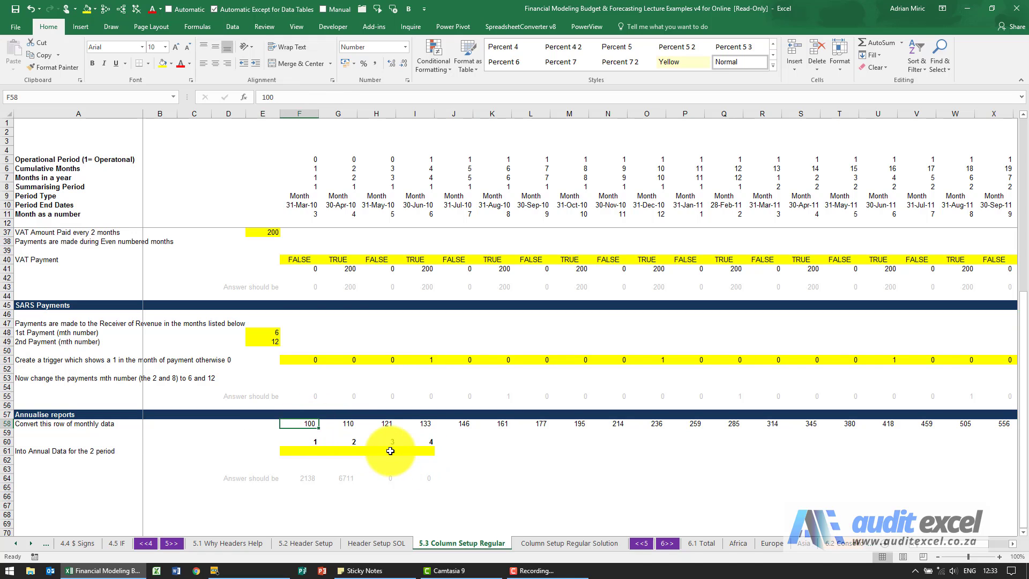
key(ctrl+shift+Right)
key(ctrl+shift+Left)
click(302, 451)
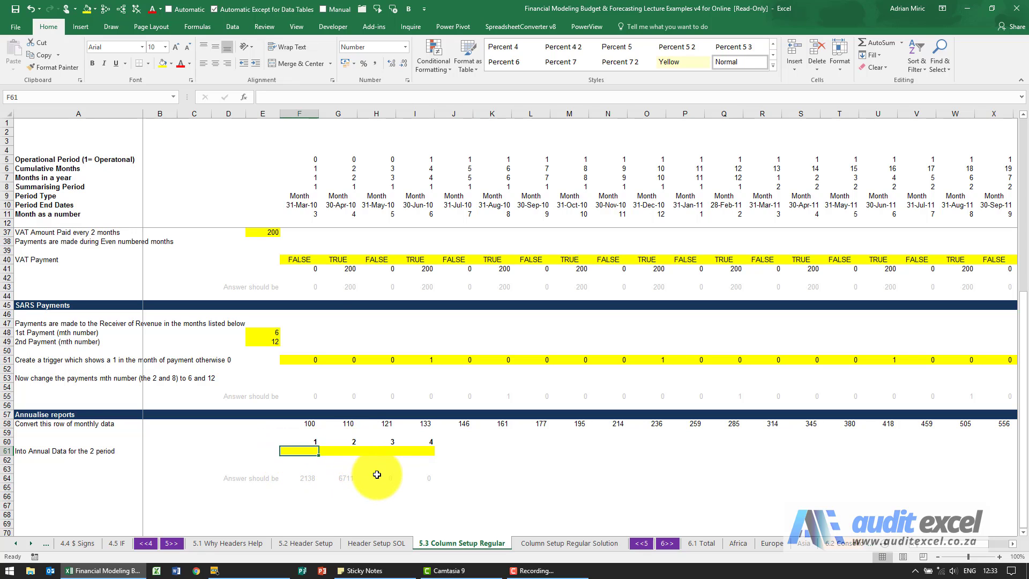
text(=sum)
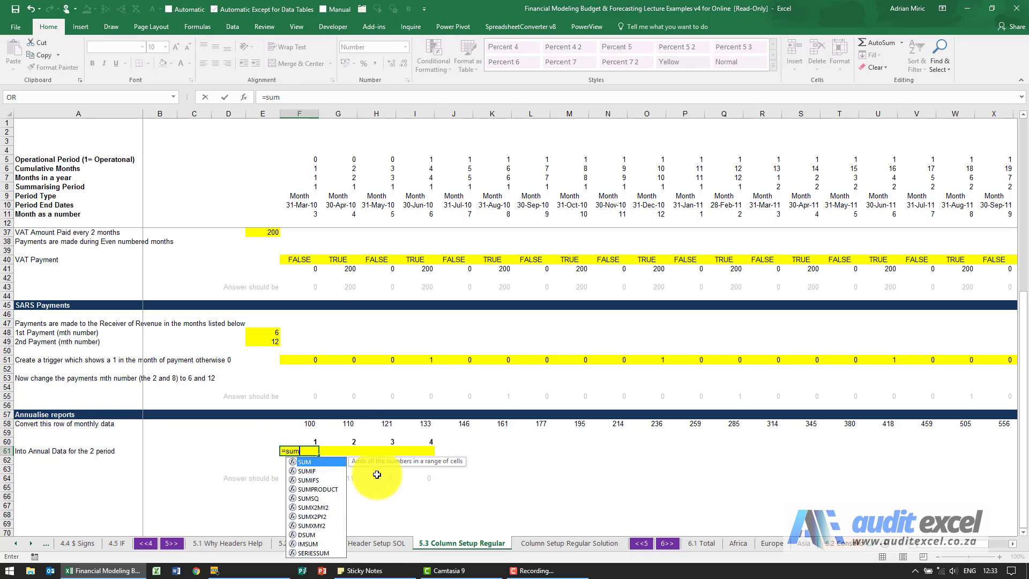
text(()
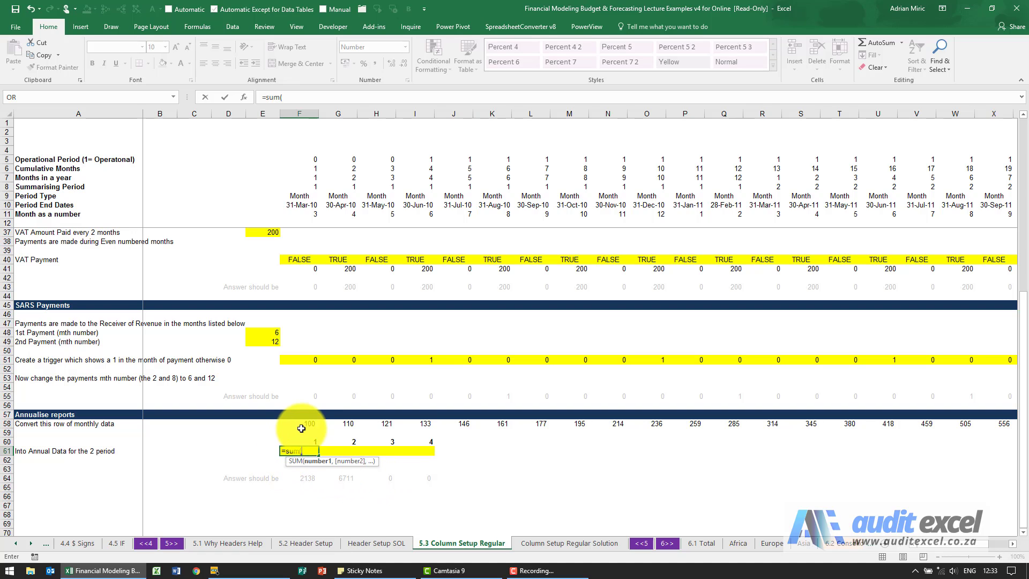
drag(301, 425, 725, 423)
text())
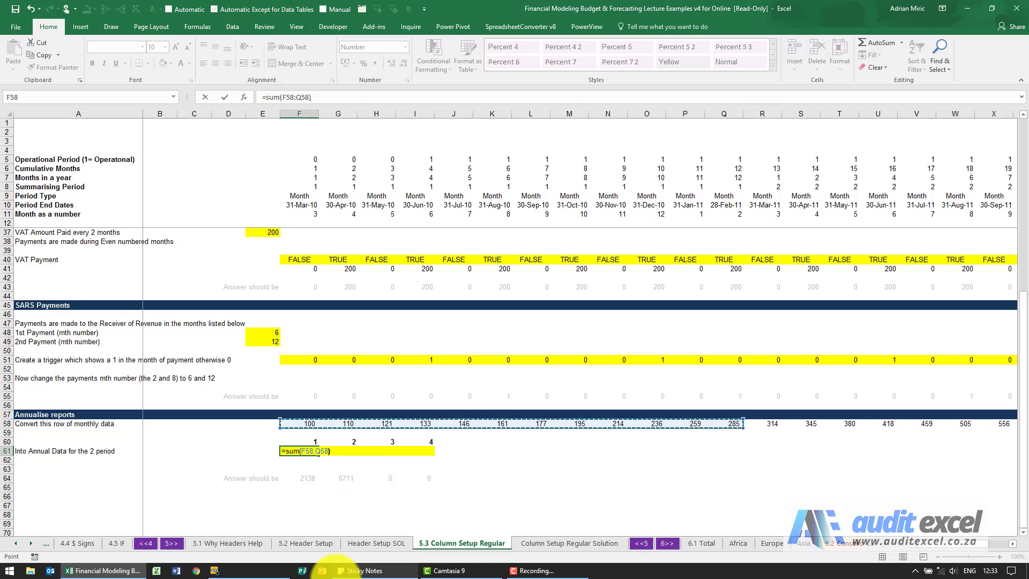
key(Return)
key(Right)
key(Right)
key(Left)
key(Left)
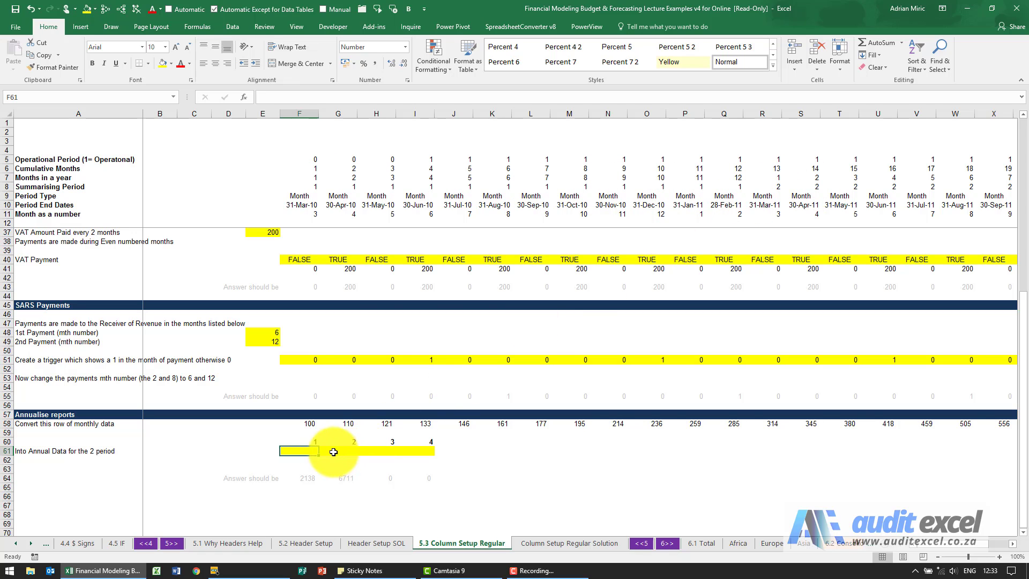
Start a SUMIF function in F61, the first cell of the annual data row.
click(306, 451)
click(244, 97)
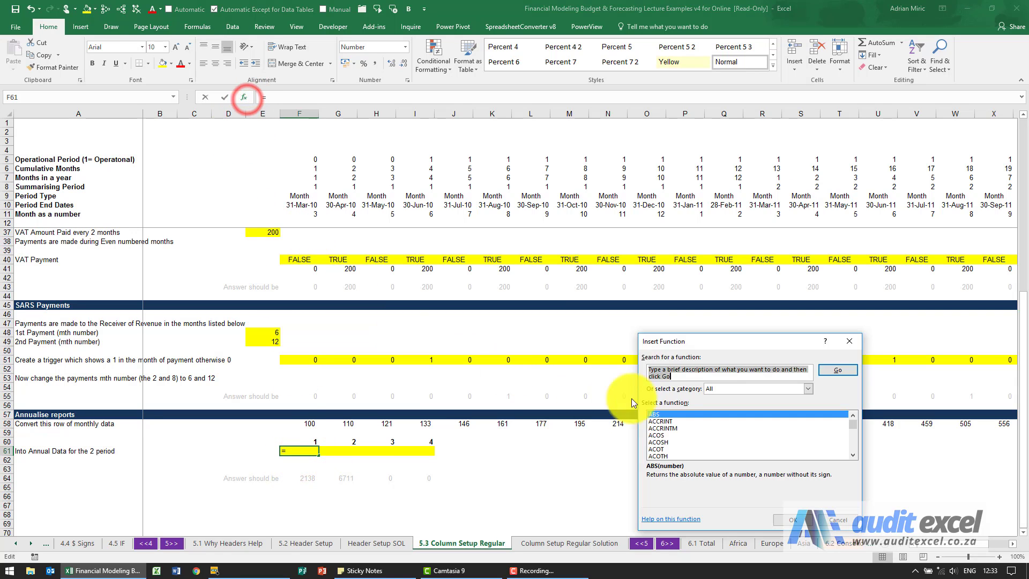
click(686, 429)
text(sumif)
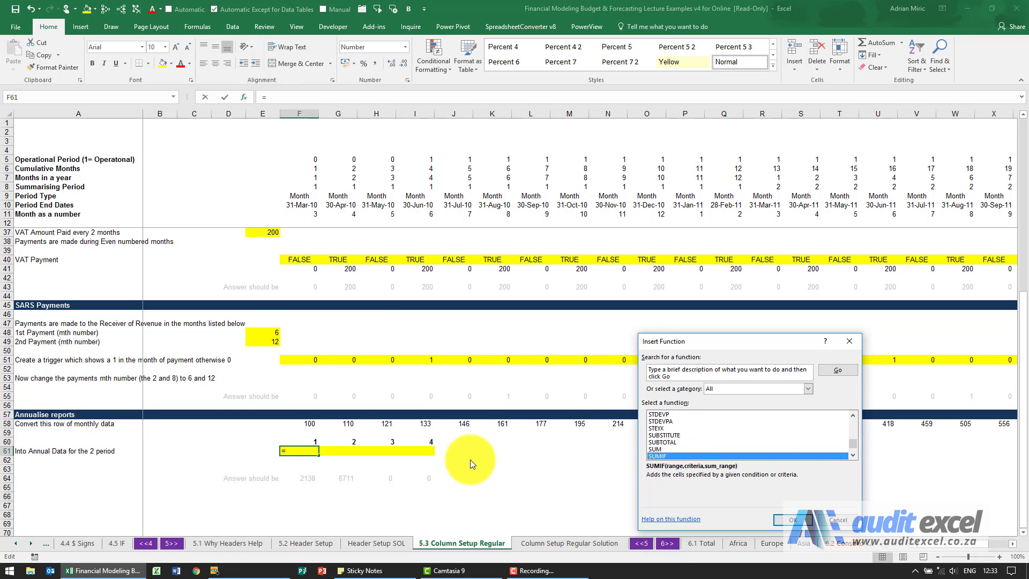
key(Return)
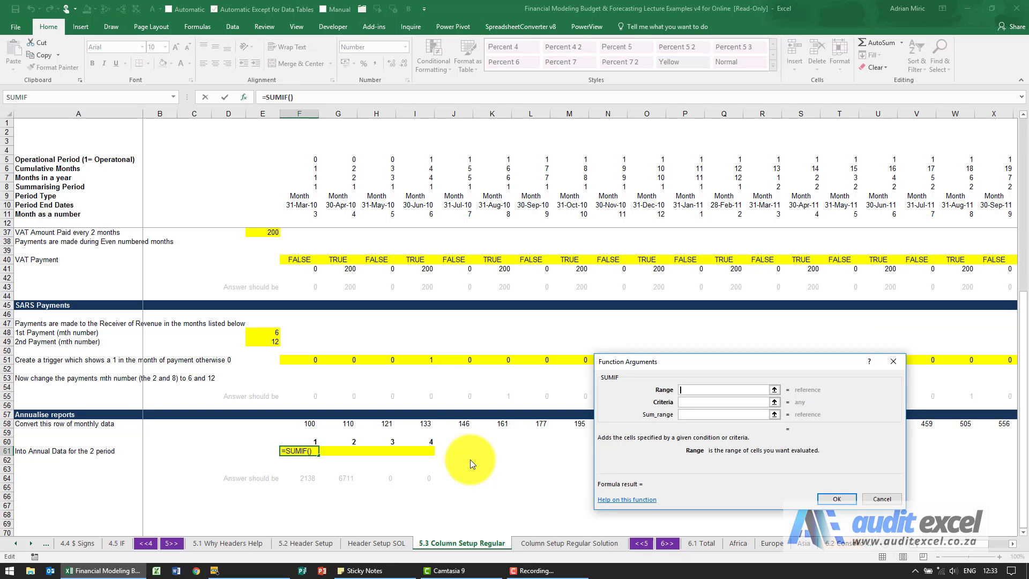
Set the SUMIF criteria to F60 and its range to the Summarising Period row, $F$8:$AC$8.
click(684, 402)
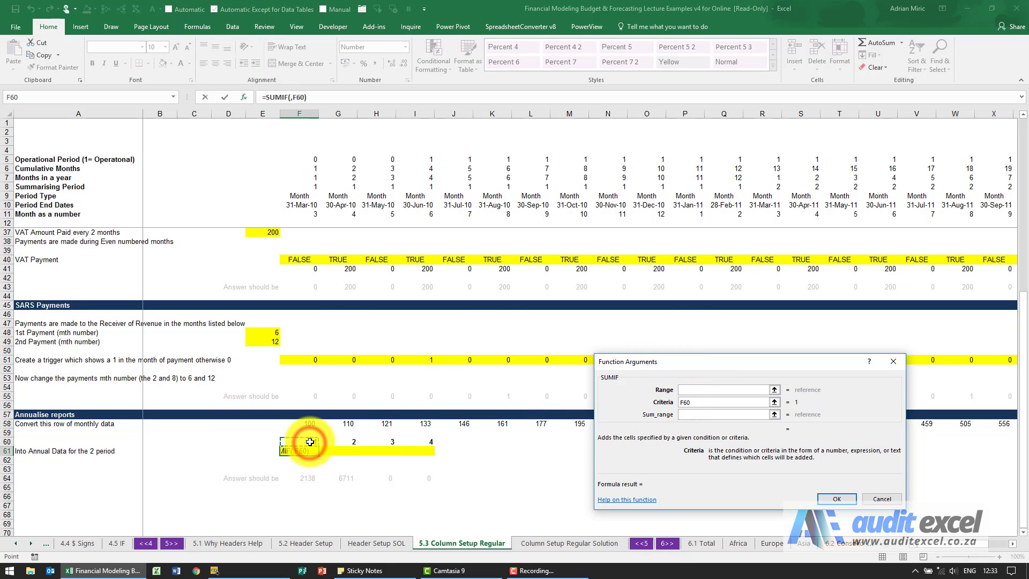
click(693, 393)
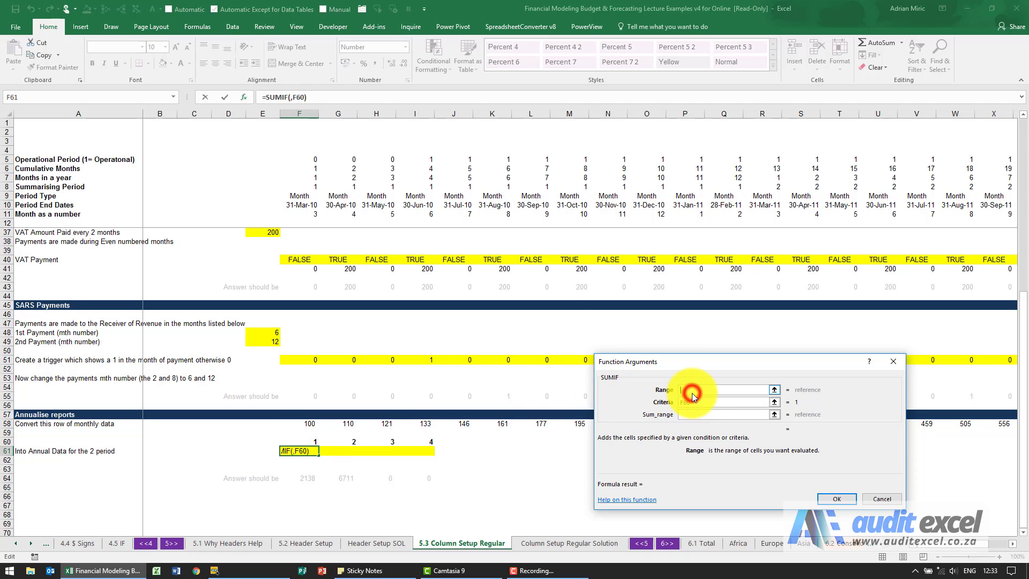
click(311, 188)
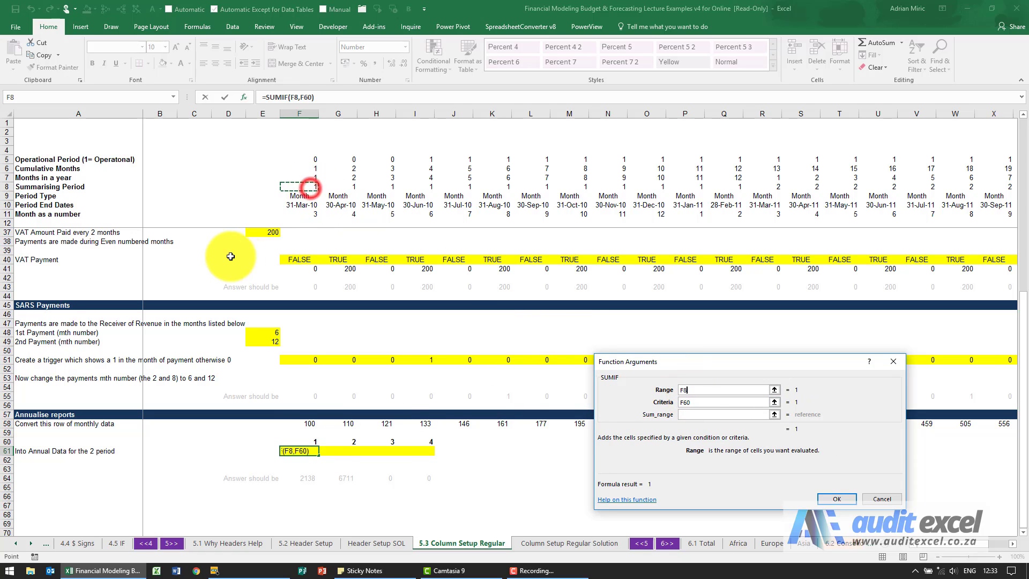
key(ctrl+shift+Right)
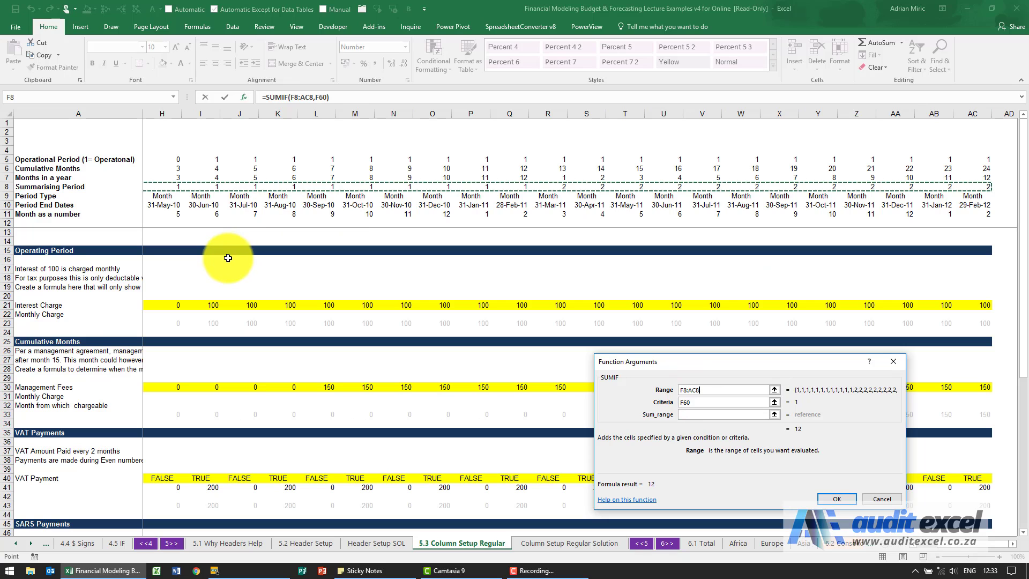
Set the SUMIF sum range to the monthly data $F$58:$AC$58 and accept the formula in F61.
click(692, 413)
click(909, 547)
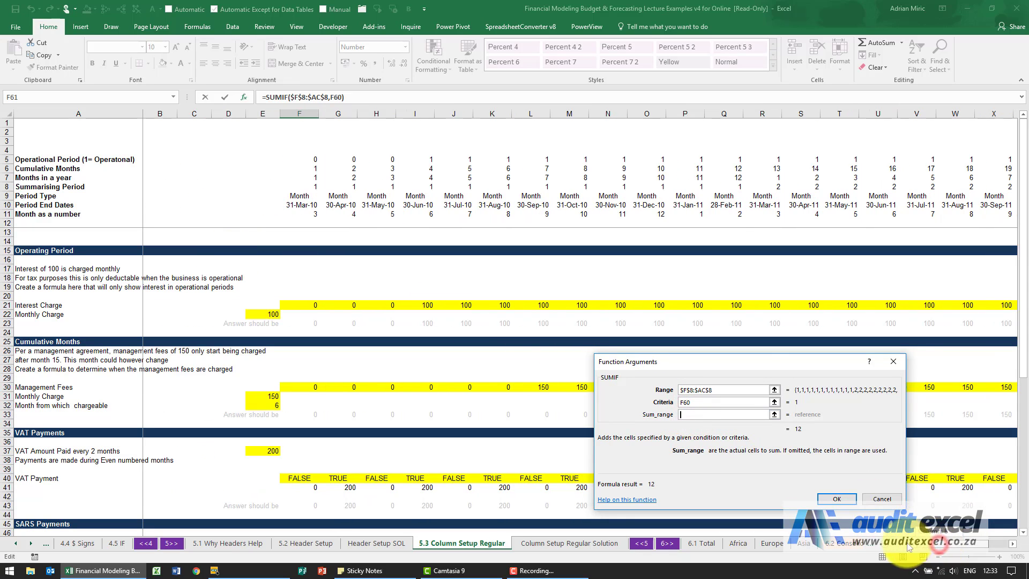
scroll(332, 407, down, 8)
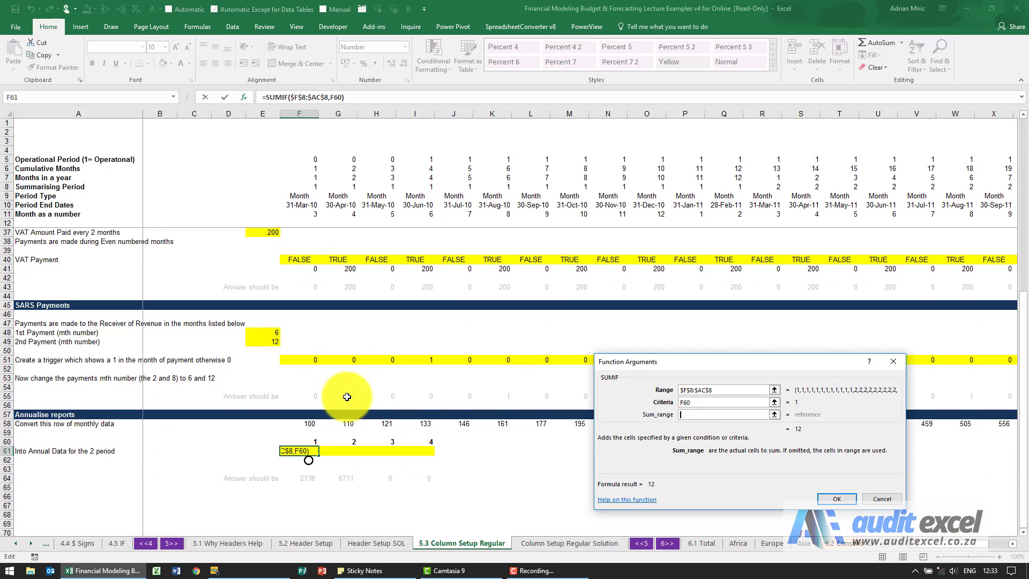
scroll(346, 396, down, 2)
click(309, 371)
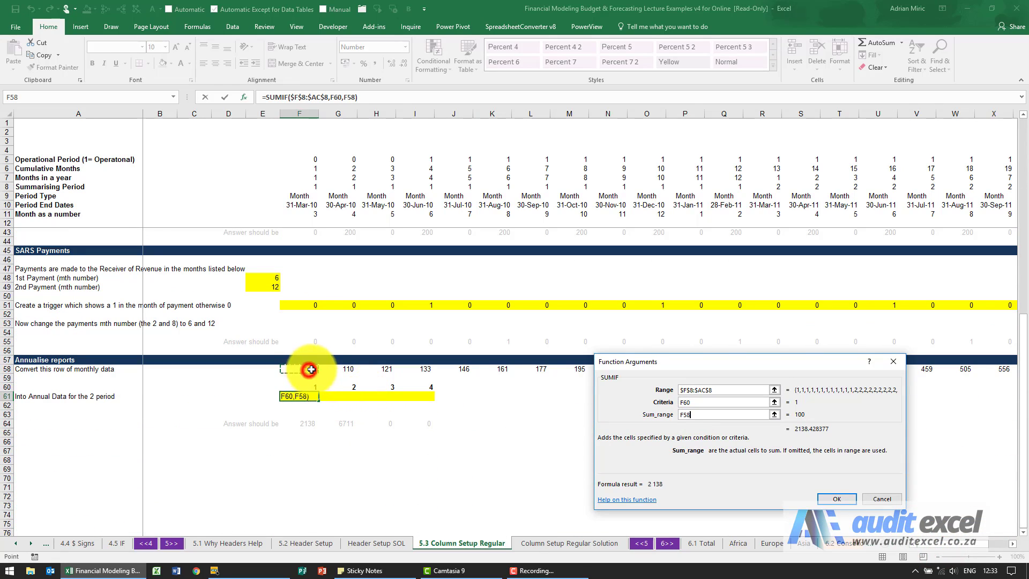
key(ctrl+shift+Right)
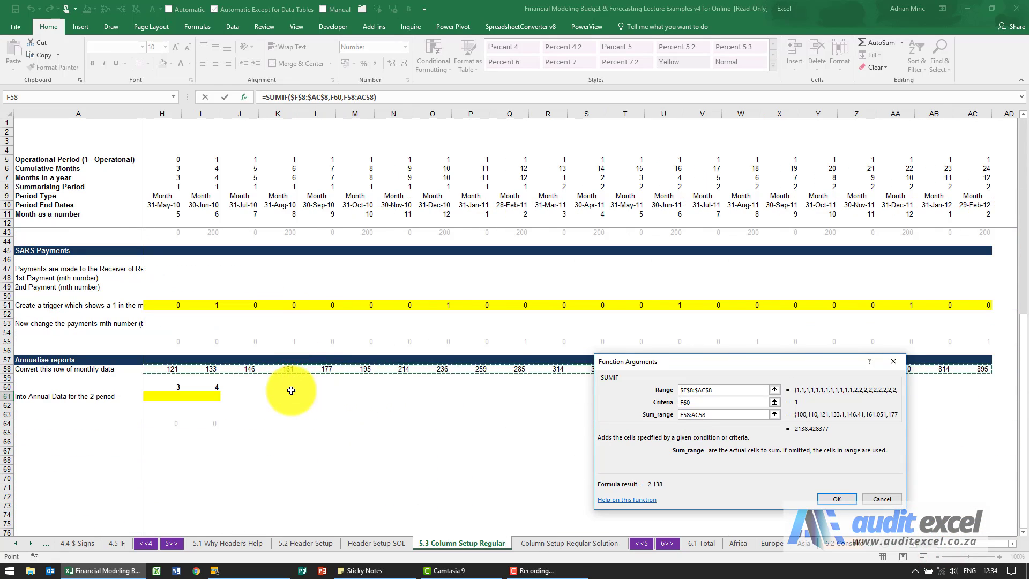
click(837, 496)
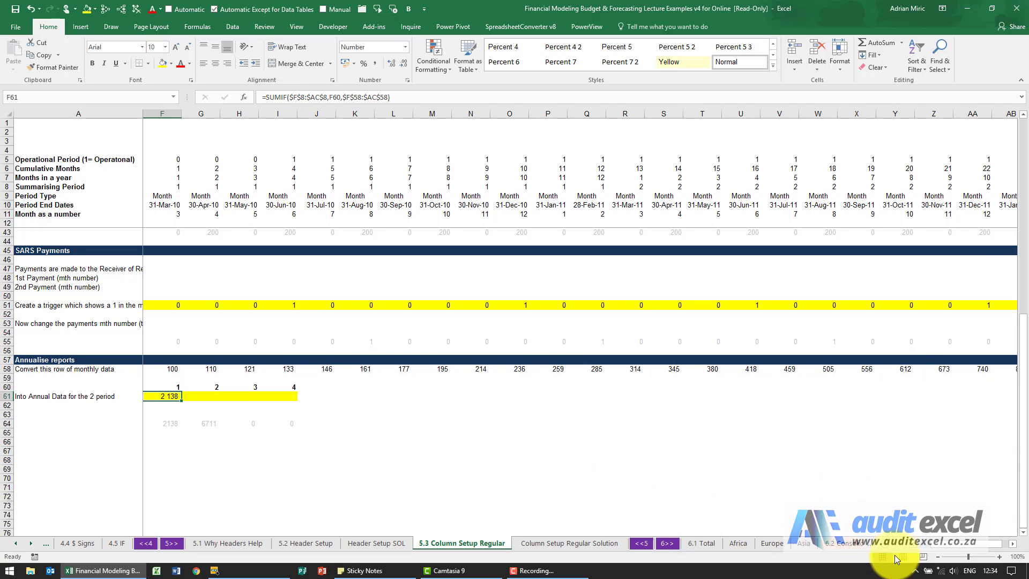
Copy the SUMIF formula from F61 across the annual data row to I61.
key(ctrl+c)
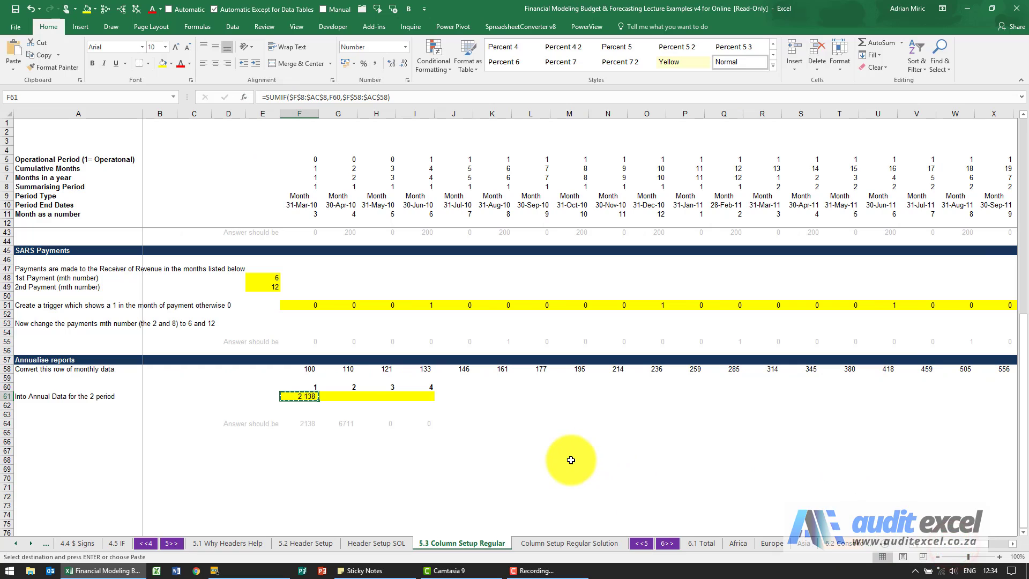
key(shift+Right)
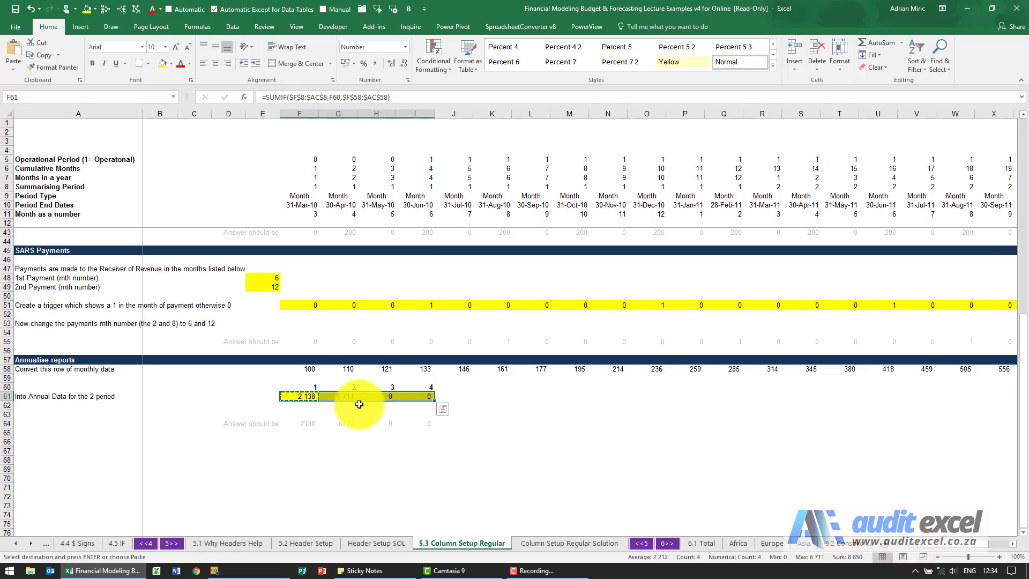
click(309, 397)
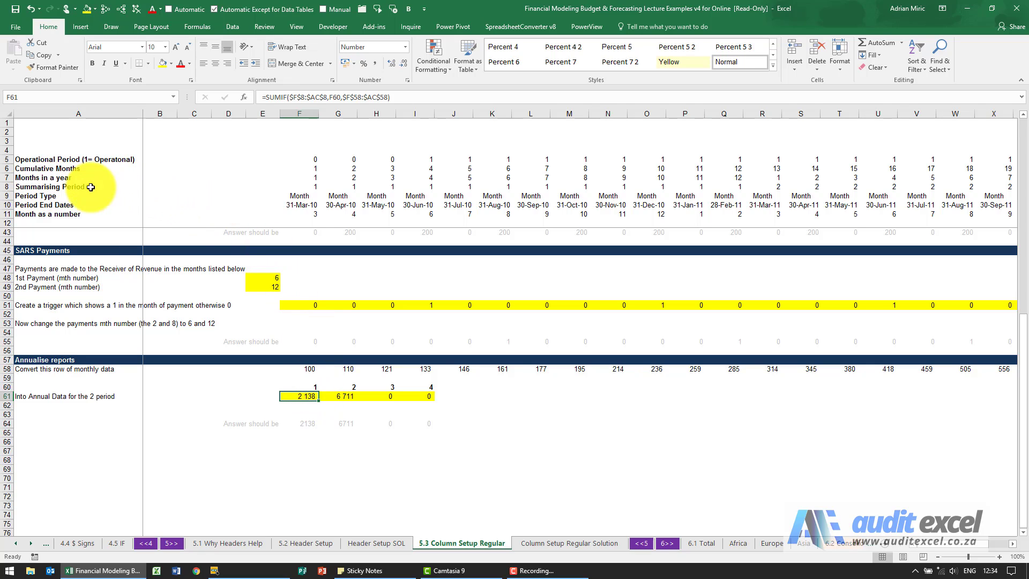
Set the Summarising Period in L8 (30-Sep-10) to 2 so the second six months form period 2.
click(305, 188)
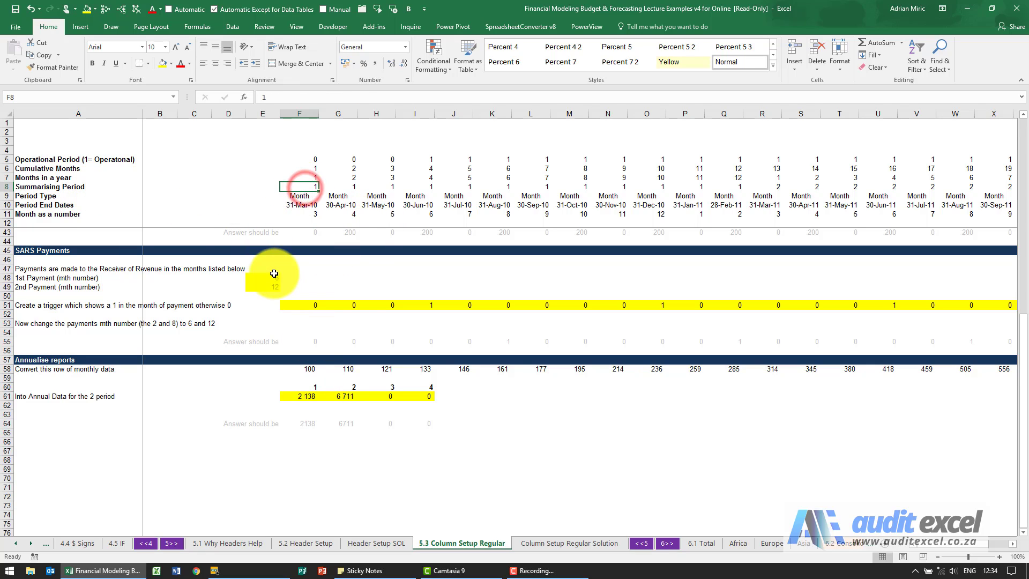
key(Right)
key(Right)
key(Right)
key(Right)
key(Right)
key(Right)
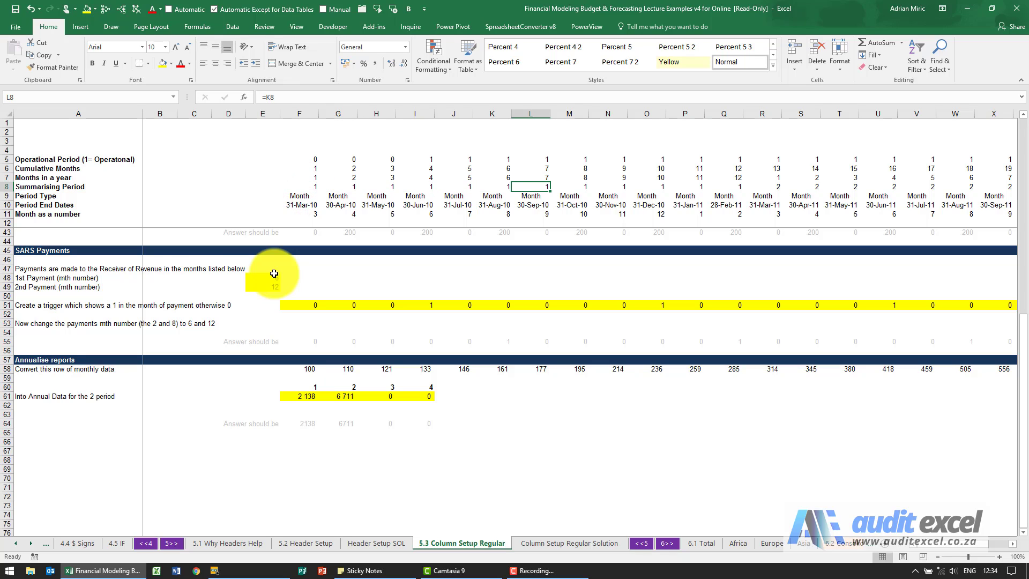
key(Right)
key(Right)
key(Right)
key(Right)
key(Right)
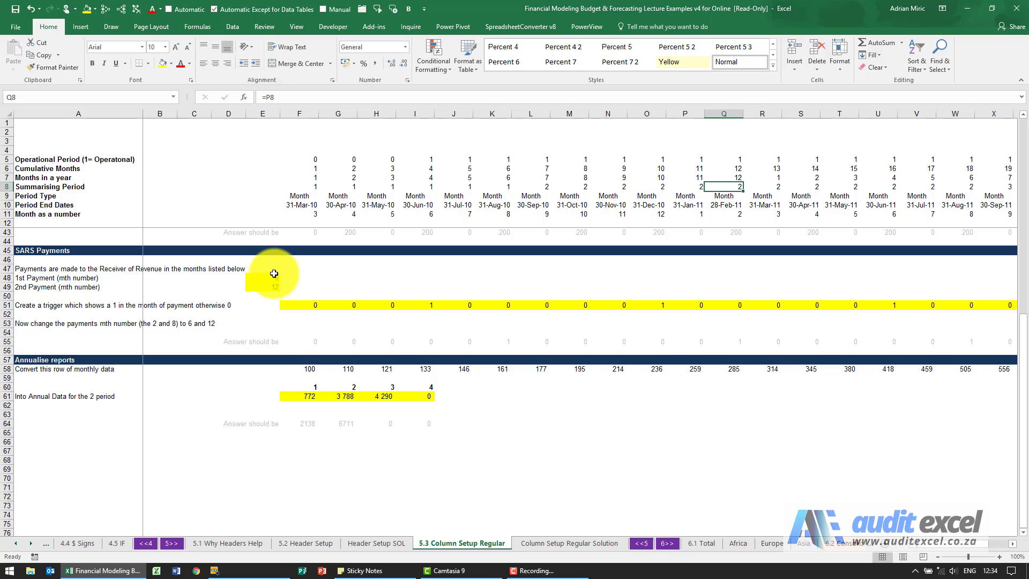
Set the Summarising Period in R8 (31-Mar-11) to 3 and copy it across to W8.
key(Right)
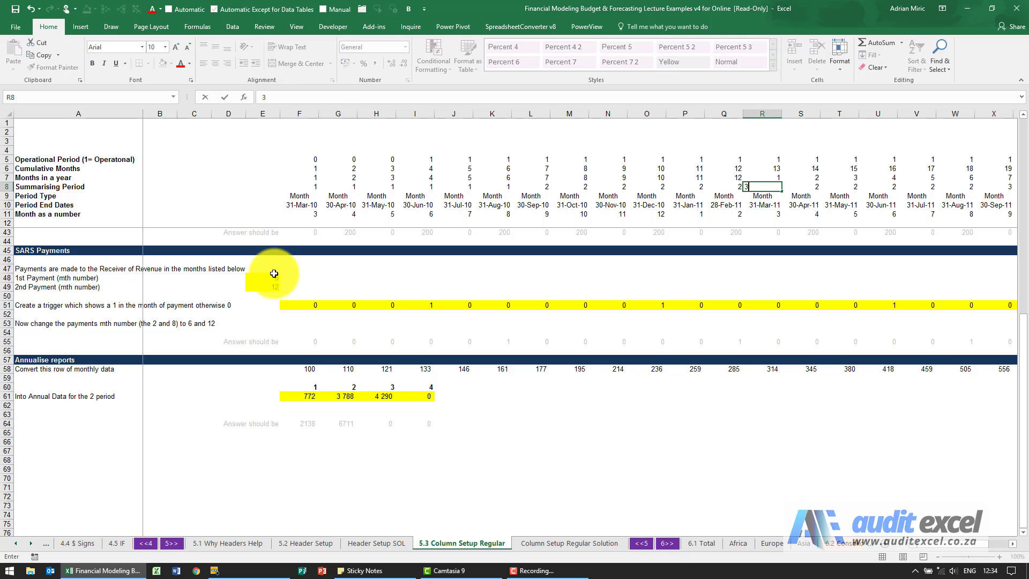
key(Right)
key(Right)
key(Left)
key(Left)
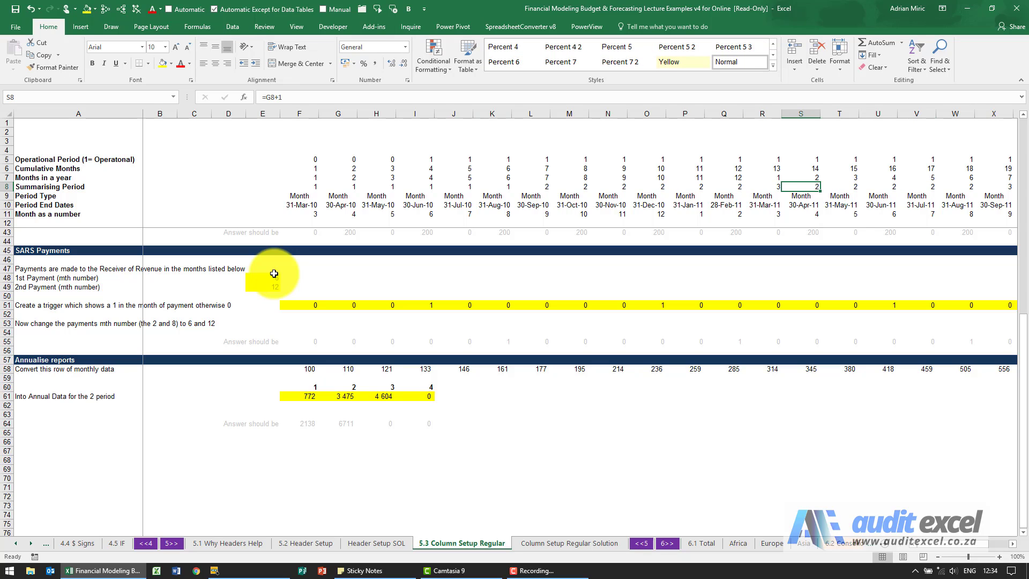
key(shift+Right)
key(shift+Right)
key(shift+Right)
key(shift+Right)
key(shift+Right)
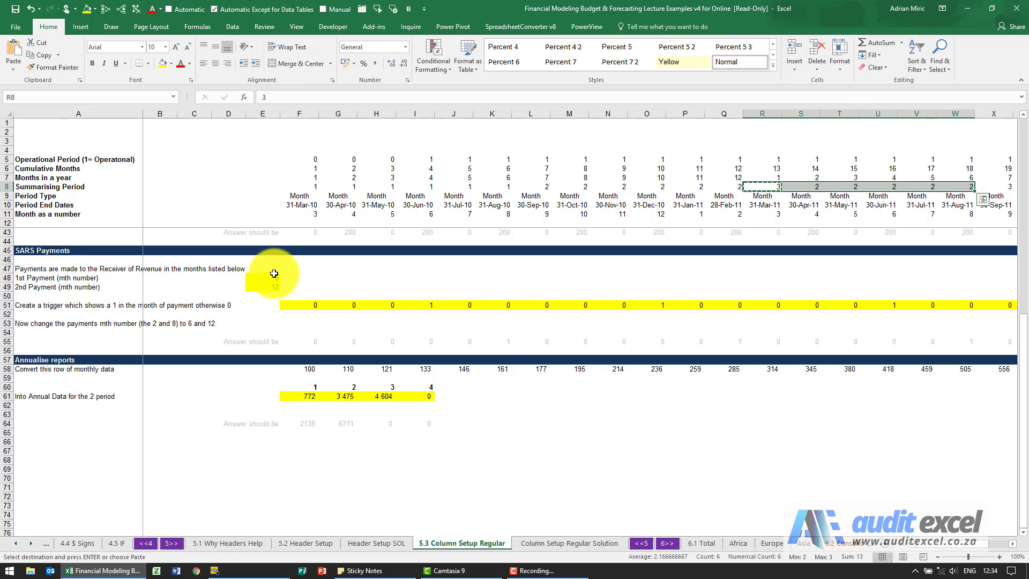
Set the Summarising Period to 4 in X8:AC8, covering the last six months.
key(Right)
key(Right)
key(Right)
key(Right)
key(Right)
key(Right)
key(Right)
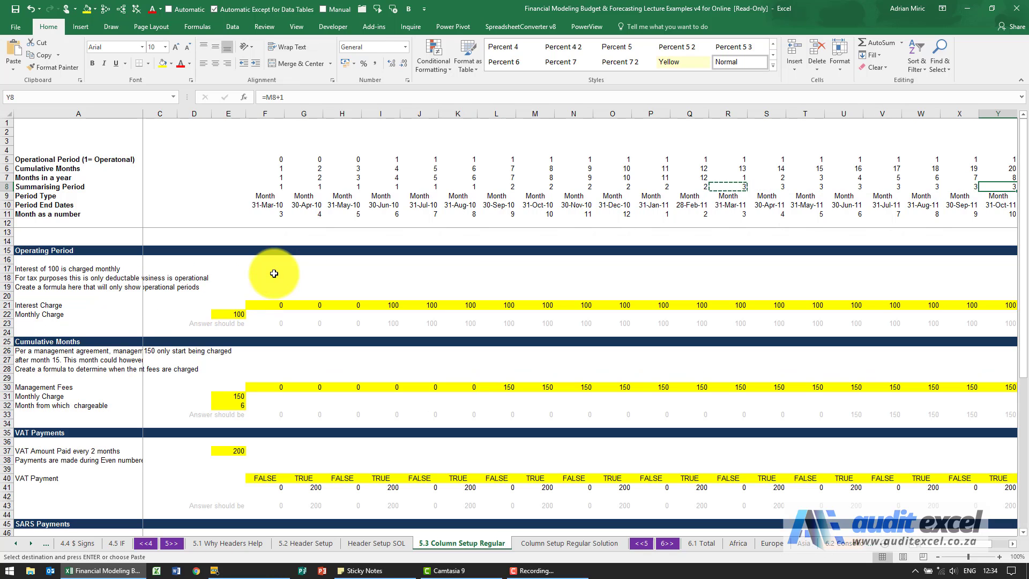
key(Left)
key(ctrl+shift+Right)
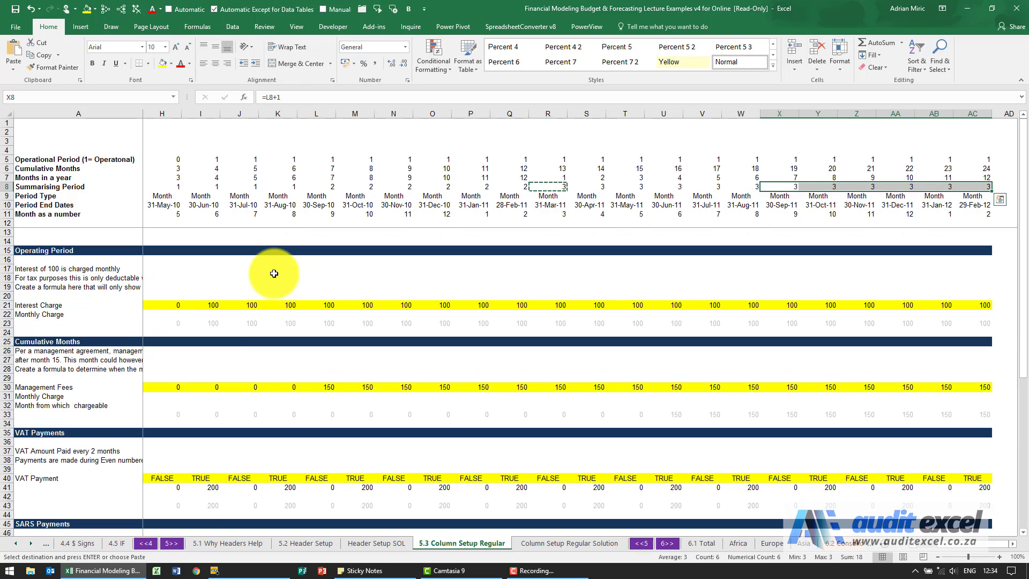
text(4)
key(ctrl+Return)
Check the row 61 totals for the six-month periods and the SUMIF formula in F61.
key(ctrl+Left)
key(ctrl+Left)
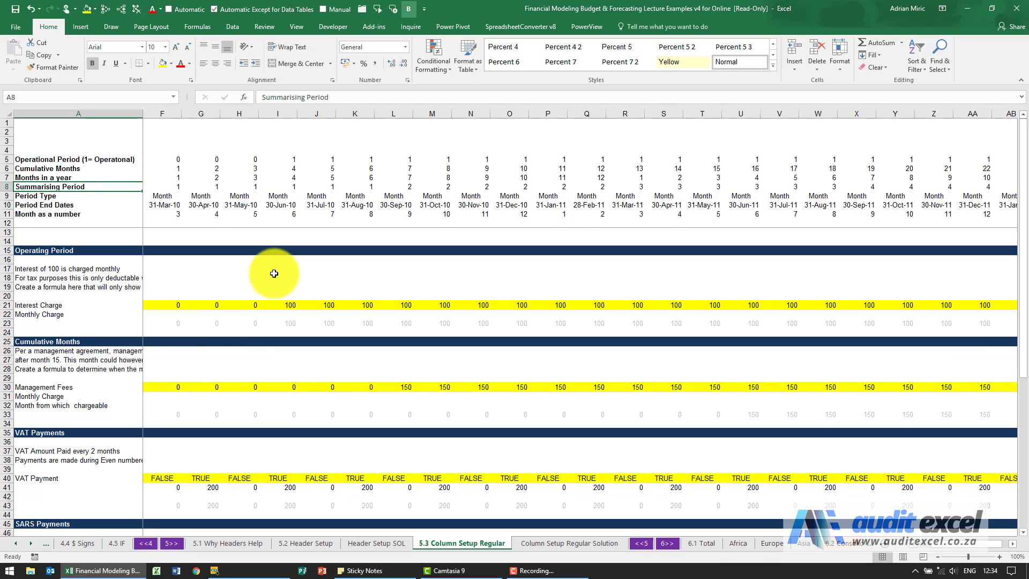
key(Right)
key(Right)
scroll(321, 339, down, 9)
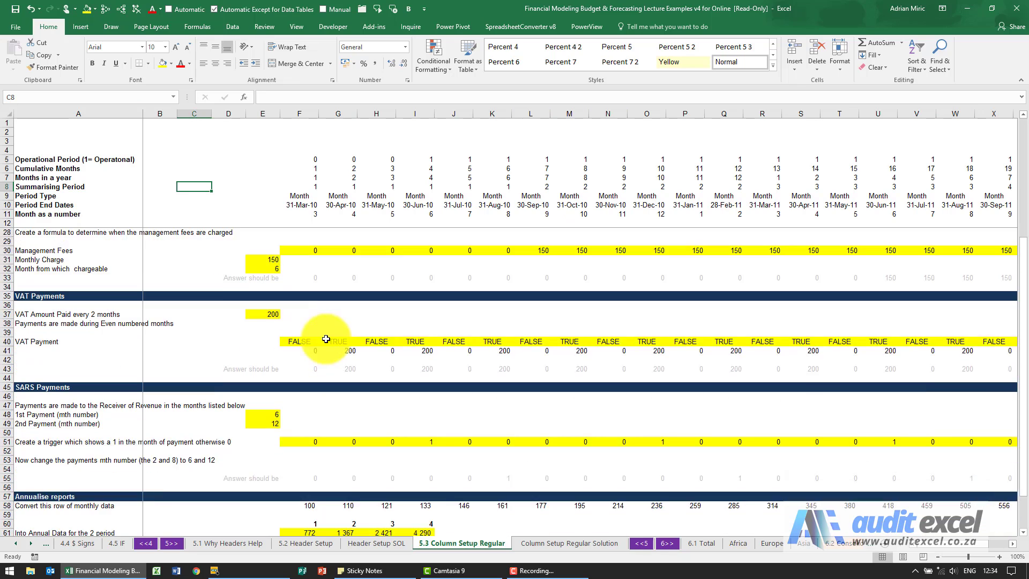
scroll(344, 331, down, 1)
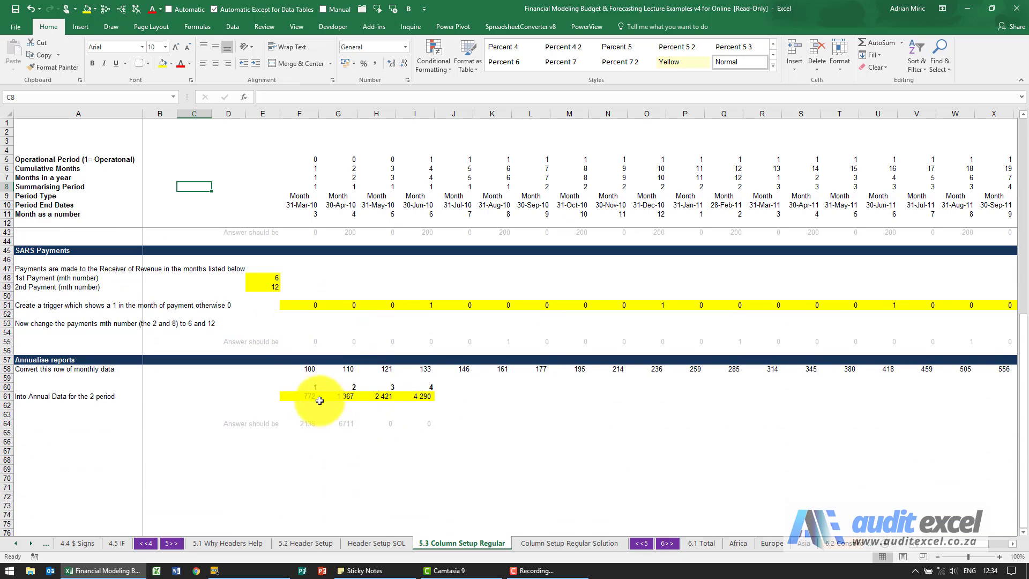
click(302, 394)
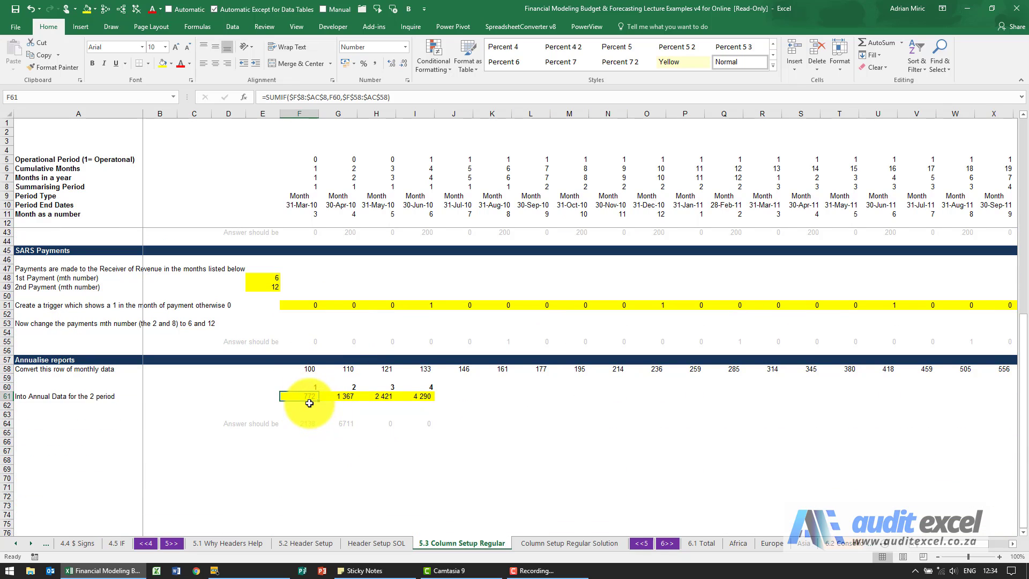